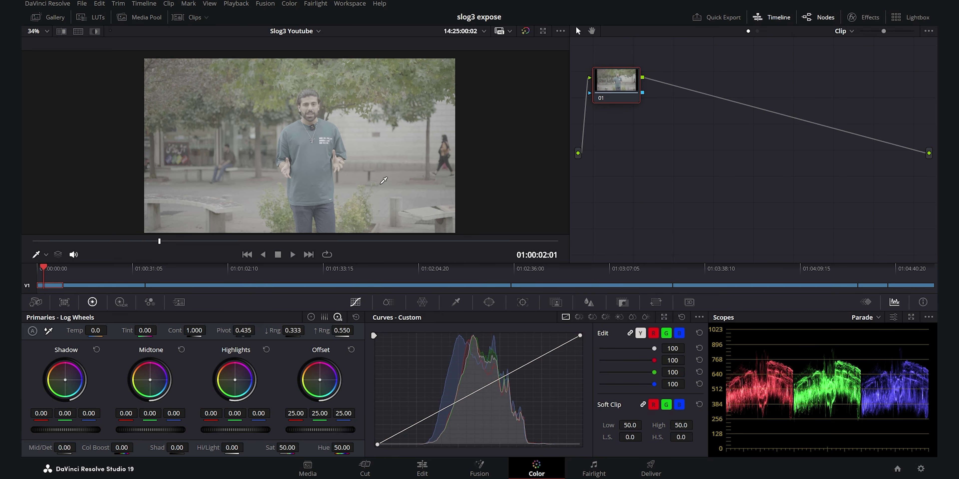
Step: Move the playhead further into the clip and add seven serial nodes after node 01
key("ctrl+f")
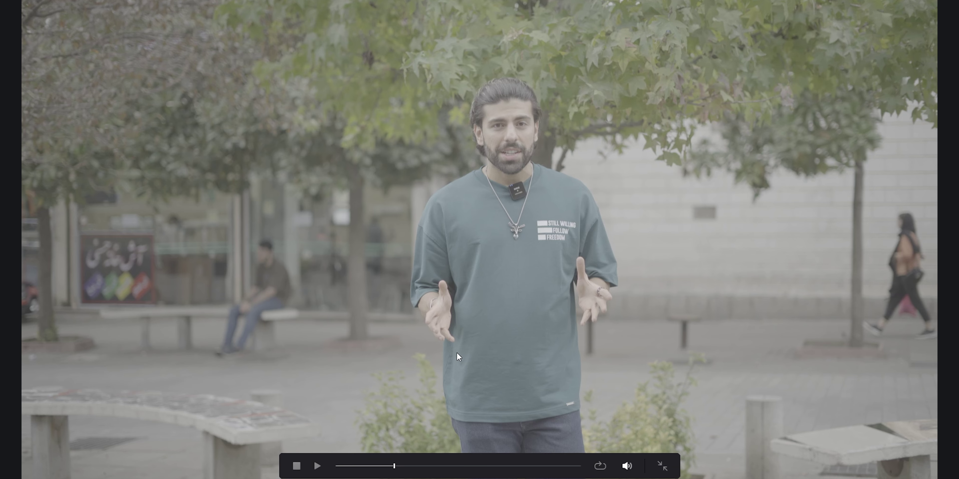
left_click_drag(395, 466, 443, 476)
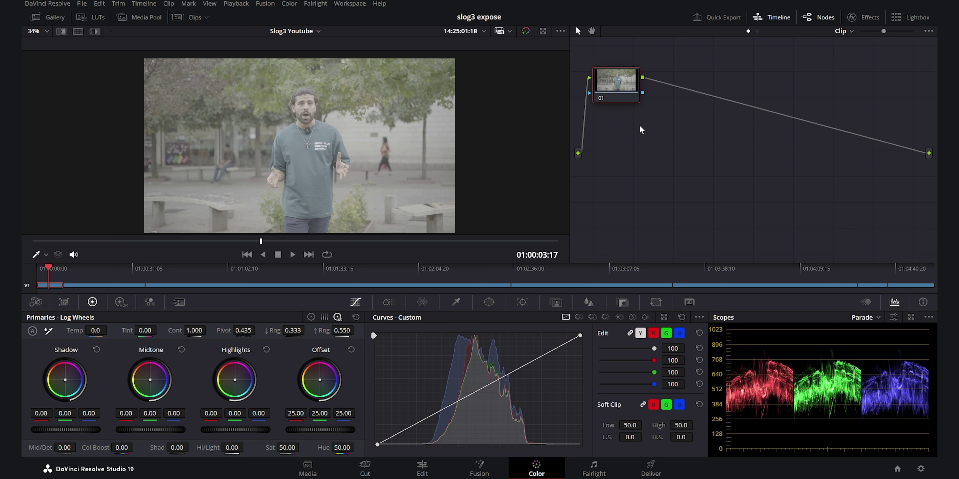
key("alt+s")
key("alt+s")
key("alt+s")
key("alt+s")
key("alt+s")
key("alt+s")
key("alt+s")
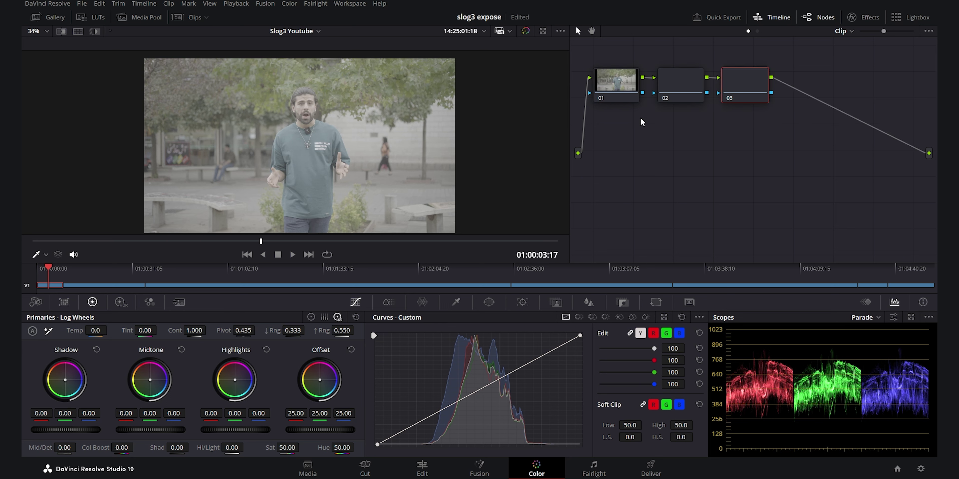
Step: Label the first and the last node of the chain "cst"
right_click(618, 77)
left_click(649, 100)
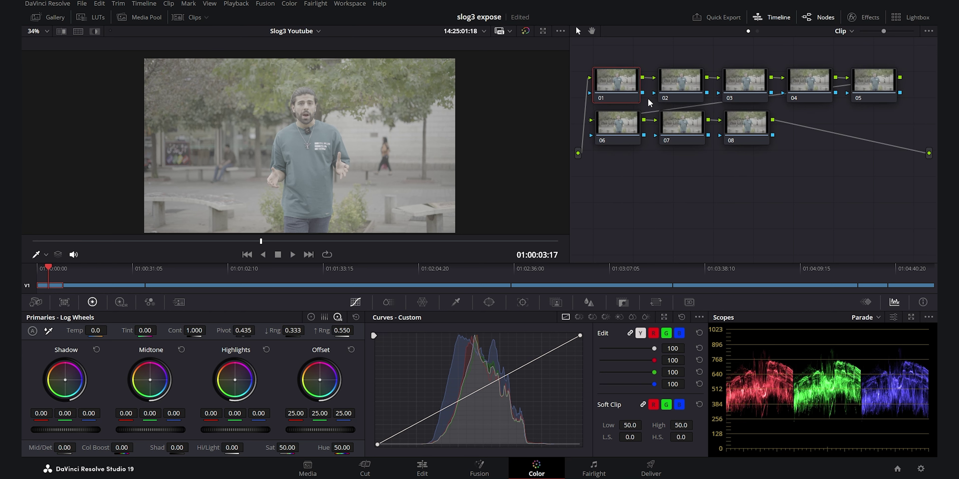
left_click(742, 128)
right_click(743, 128)
key("Escape")
Step: Label node 02 "balance" and node 03 "track"
left_click(684, 77)
right_click(684, 77)
key("Escape")
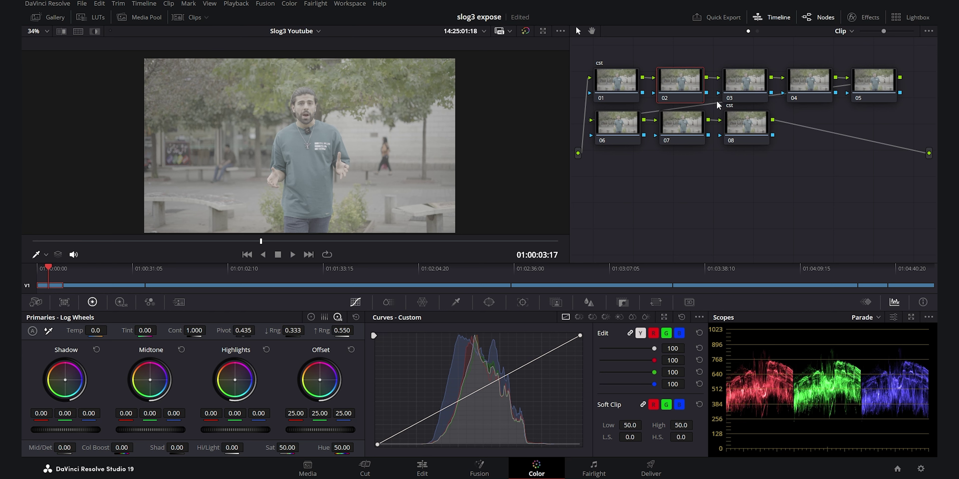
type("balance")
right_click(742, 82)
left_click(777, 101)
type("track")
Step: Label node 04 "vig"
left_click(804, 85)
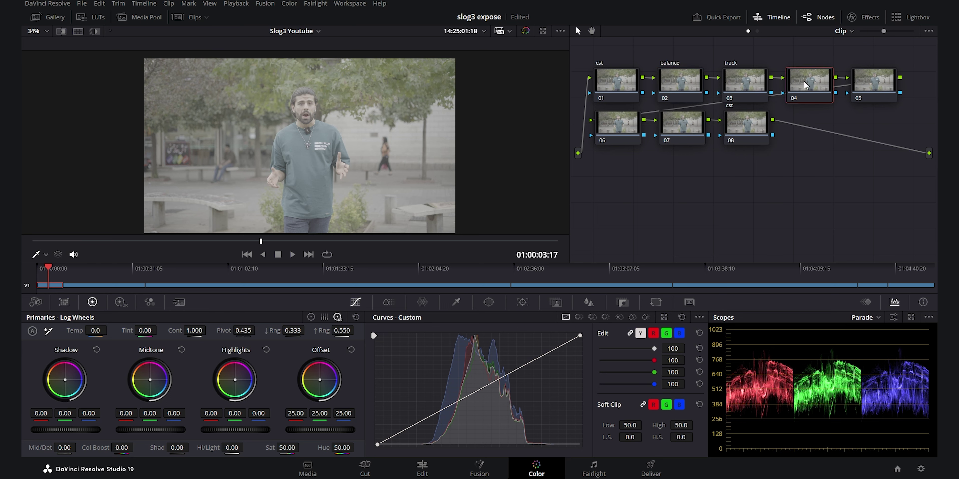
right_click(807, 82)
left_click(858, 100)
type("vig")
Step: Replace node 05 with an outside node after the vig node, labelled "outside"
left_click(878, 89)
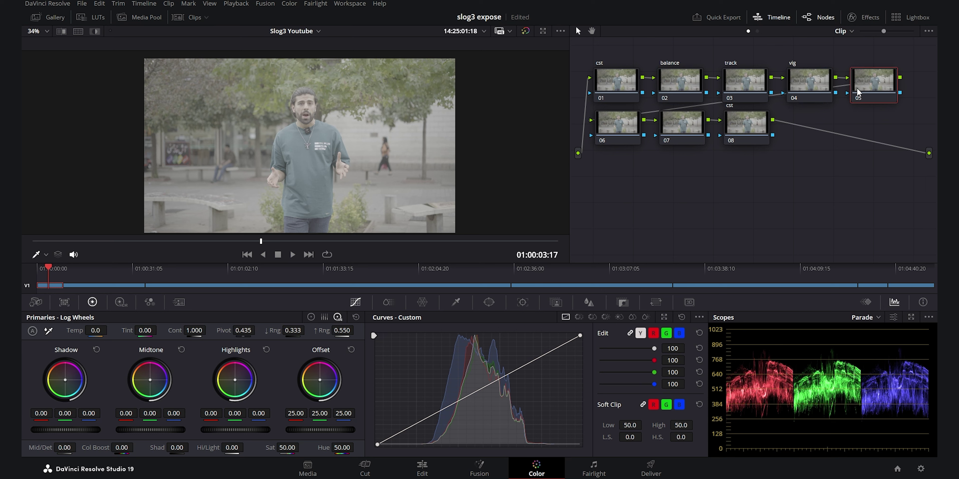
key("Delete")
right_click(806, 83)
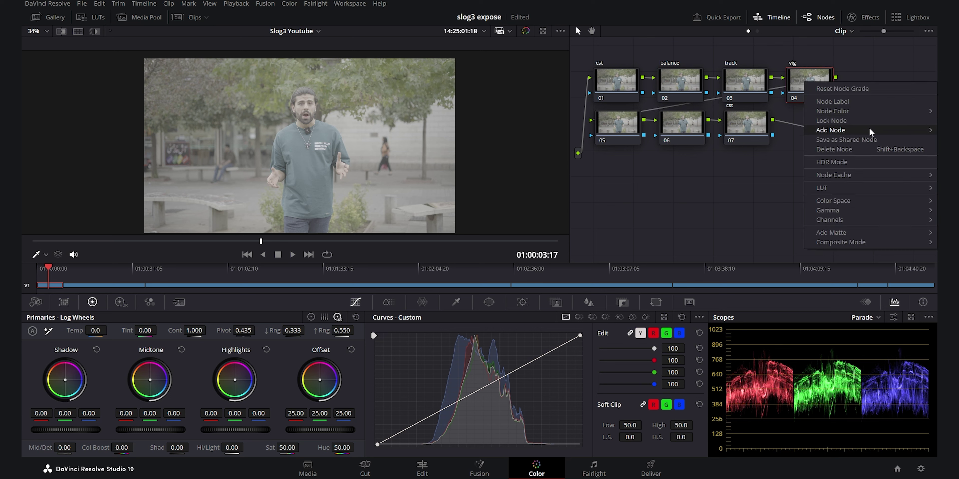
mouse_move(851, 130)
left_click(763, 159)
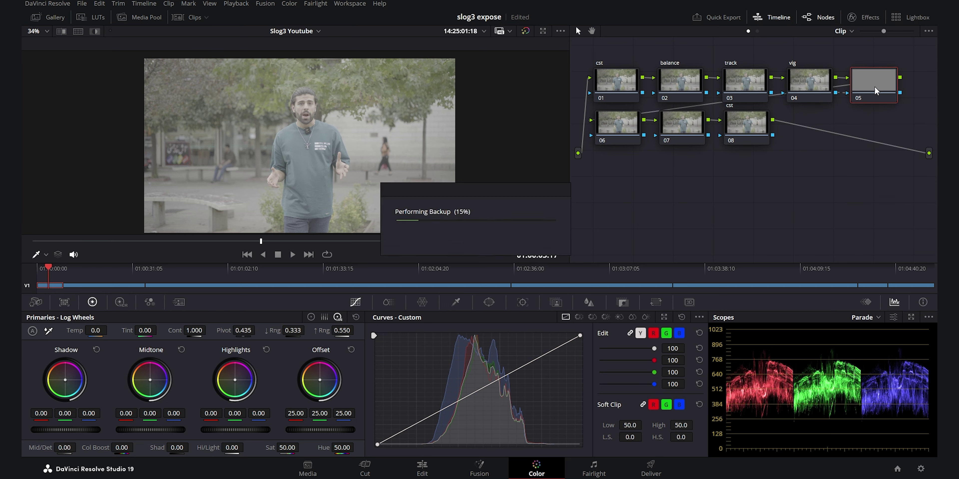
Step: Label node 06 "tones" and node 07 "sharpen"
right_click(613, 130)
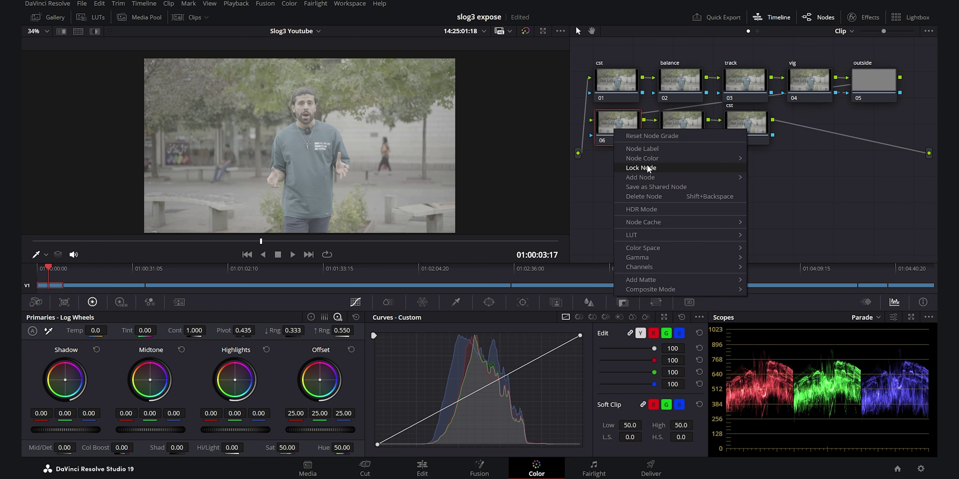
left_click(654, 149)
type("tones")
right_click(669, 136)
left_click(695, 156)
type("sharpen")
Step: Move the lower row of nodes (tones, sharpen and the last cst) down, away from the upper row
left_click_drag(746, 165, 596, 112)
left_click_drag(674, 142, 673, 166)
left_click(723, 228)
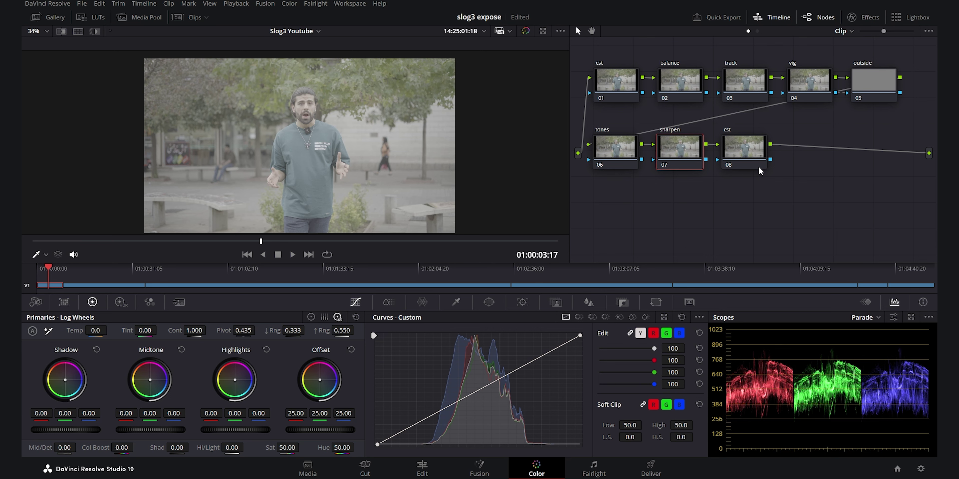
Step: Review the color settings of the Slog3 Youtube timeline, accept them, and return to the grading page
left_click(307, 469)
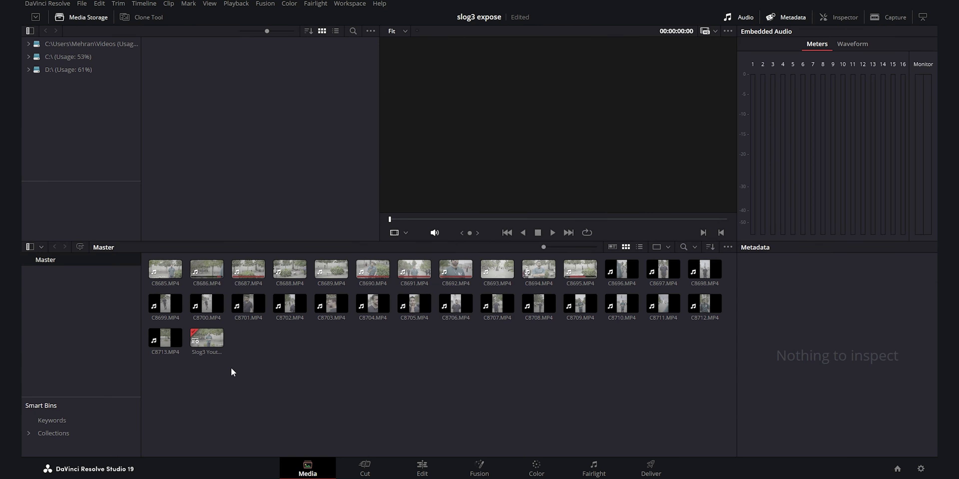
right_click(206, 337)
mouse_move(350, 158)
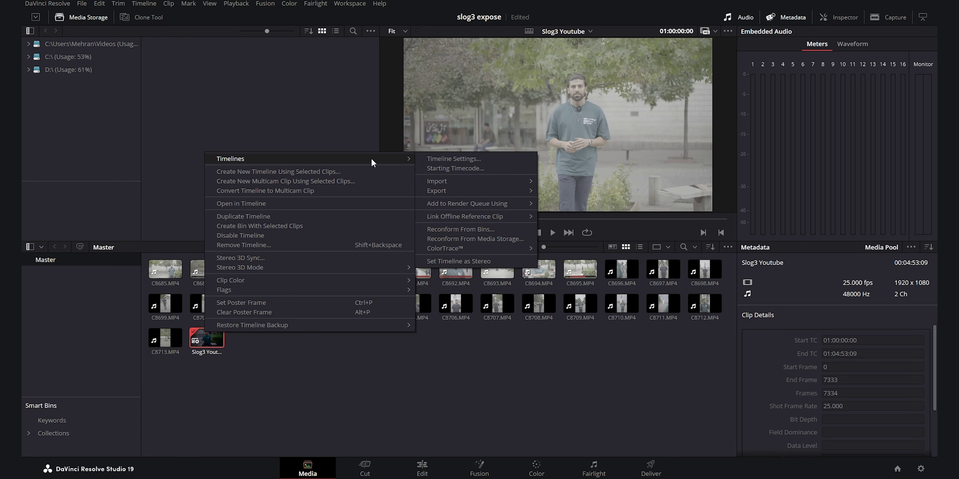
left_click(456, 156)
left_click(566, 176)
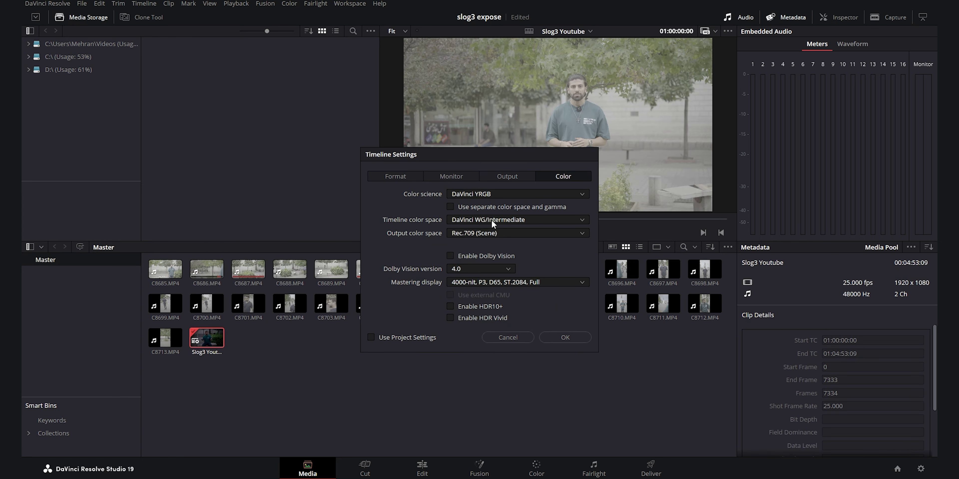
left_click(564, 337)
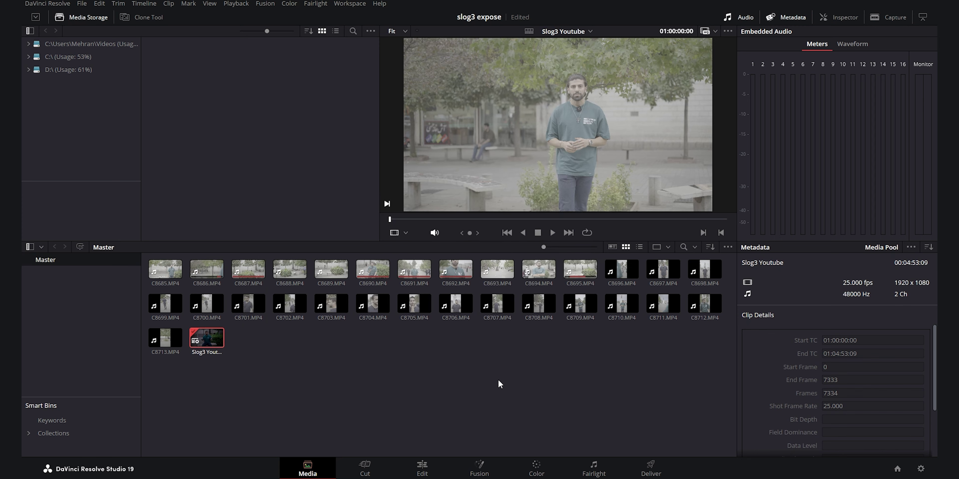
left_click(536, 469)
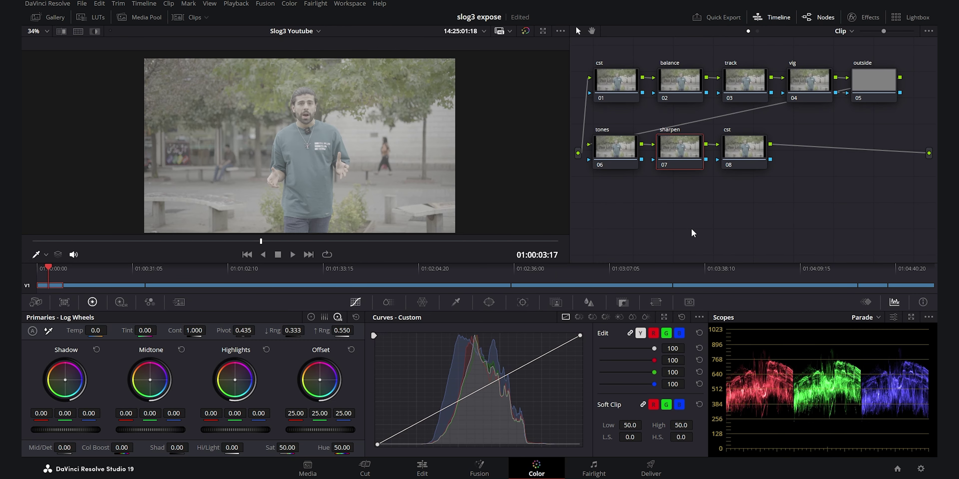
Step: Find the Color Space Transform effect and apply it to both cst nodes, 01 and 08
left_click(613, 84)
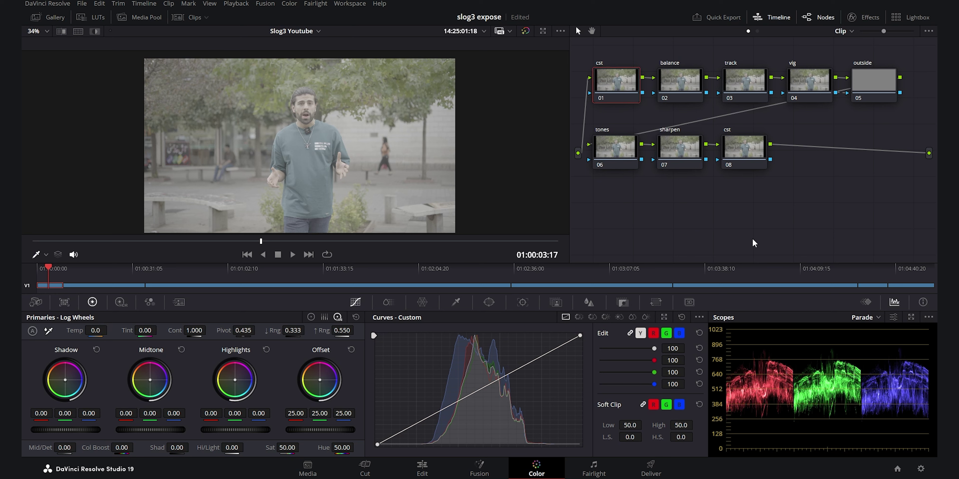
left_click(852, 18)
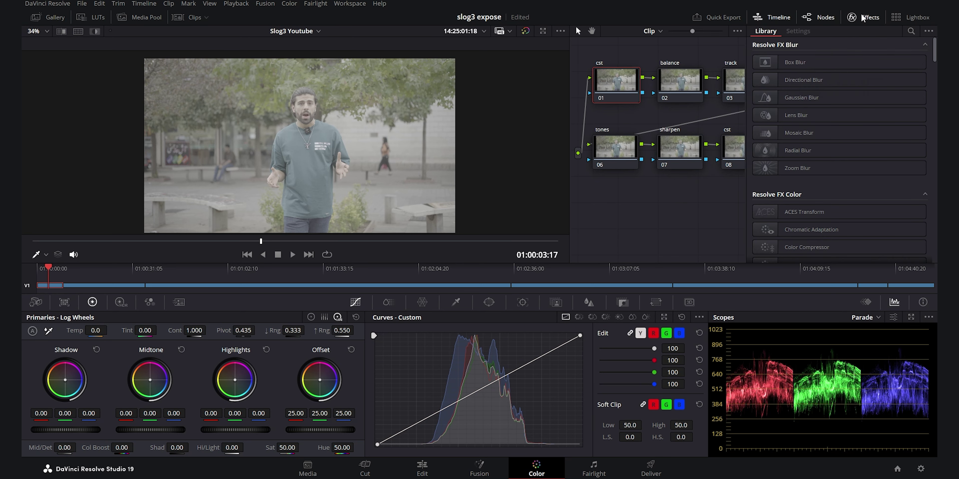
left_click(911, 31)
type("color")
left_click(823, 105)
left_click_drag(822, 106, 622, 75)
left_click(739, 150)
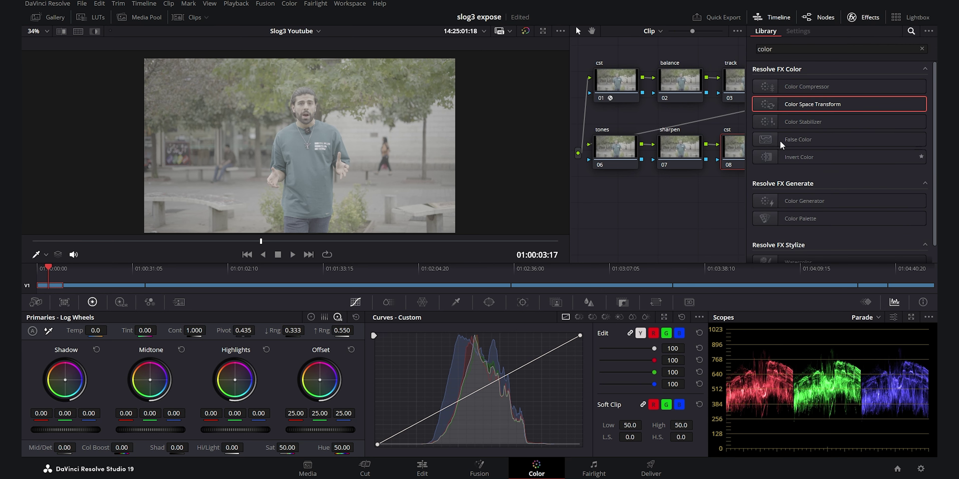
left_click_drag(807, 103, 735, 151)
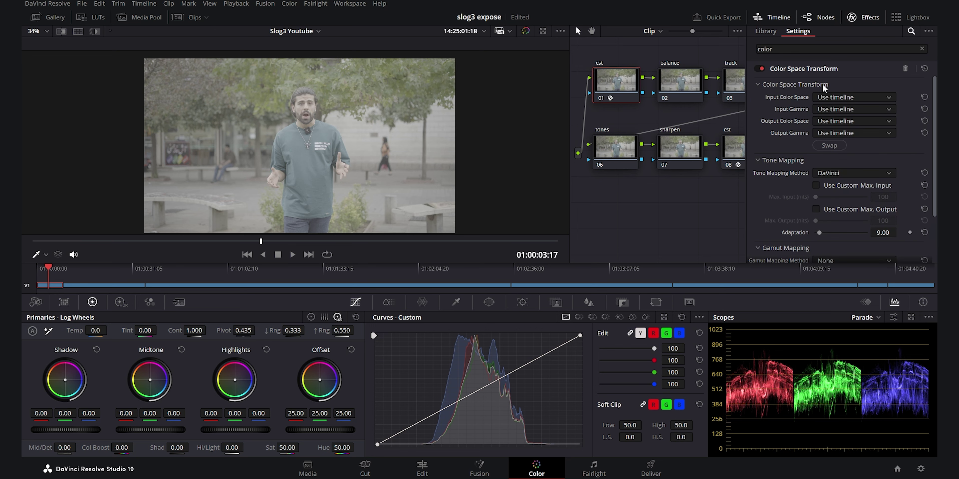
Step: Set the first cst node's input color space to Sony S-Gamut3 and input gamma to Sony S-Log3
left_click(847, 96)
scroll(854, 161, "down", 3)
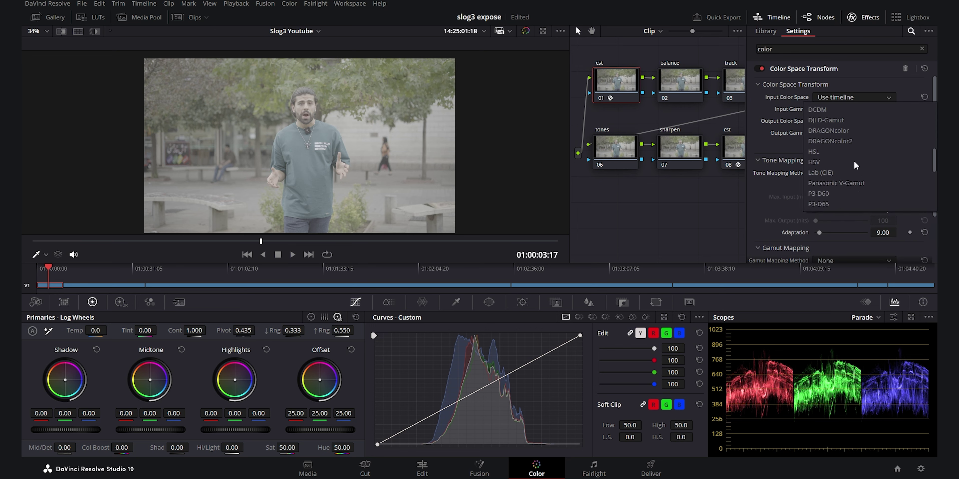
scroll(852, 172, "down", 3)
left_click(878, 146)
left_click(853, 110)
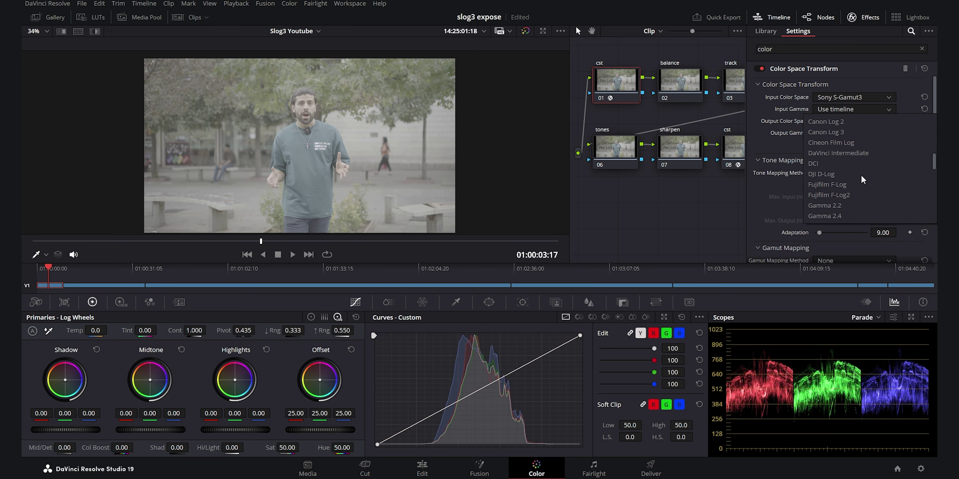
scroll(862, 187, "down", 6)
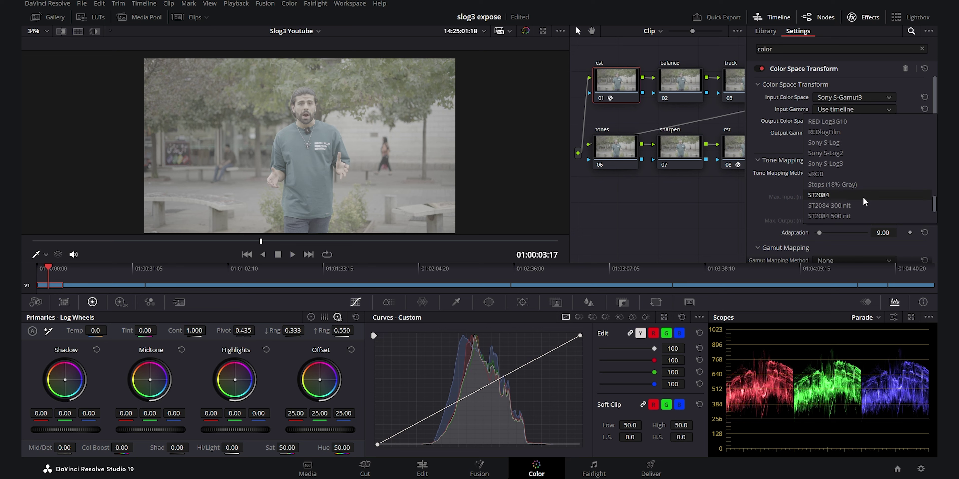
left_click(844, 165)
Step: Set the first cst node's output color space to DaVinci Wide Gamut and output gamma to DaVinci Intermediate
left_click(853, 120)
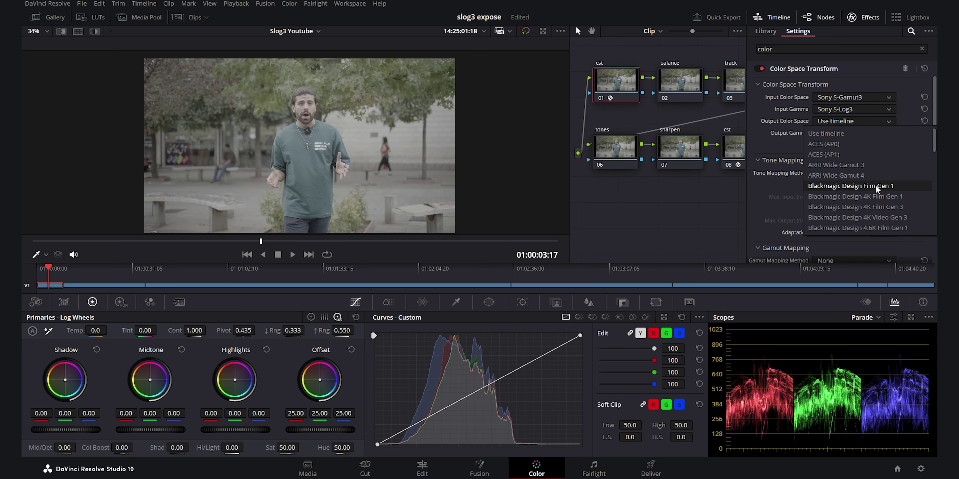
scroll(867, 179, "down", 5)
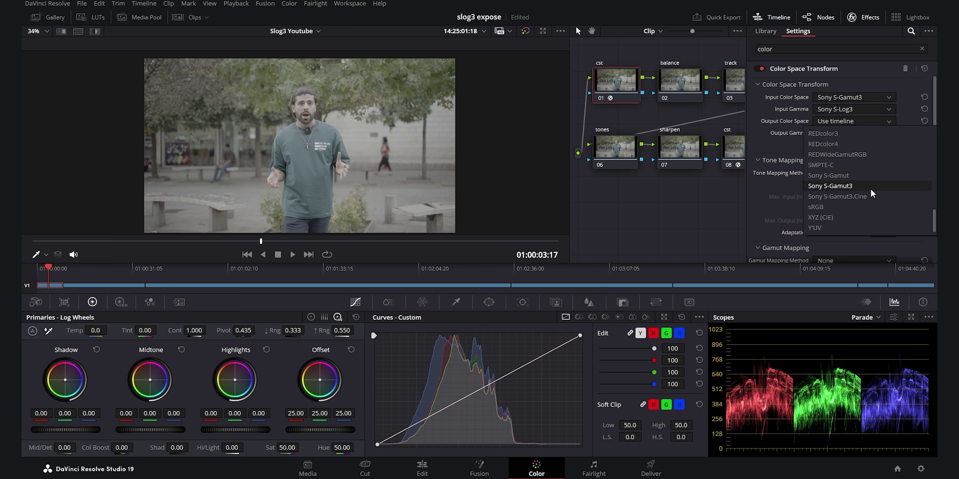
left_click(871, 188)
left_click(852, 132)
scroll(862, 187, "down", 6)
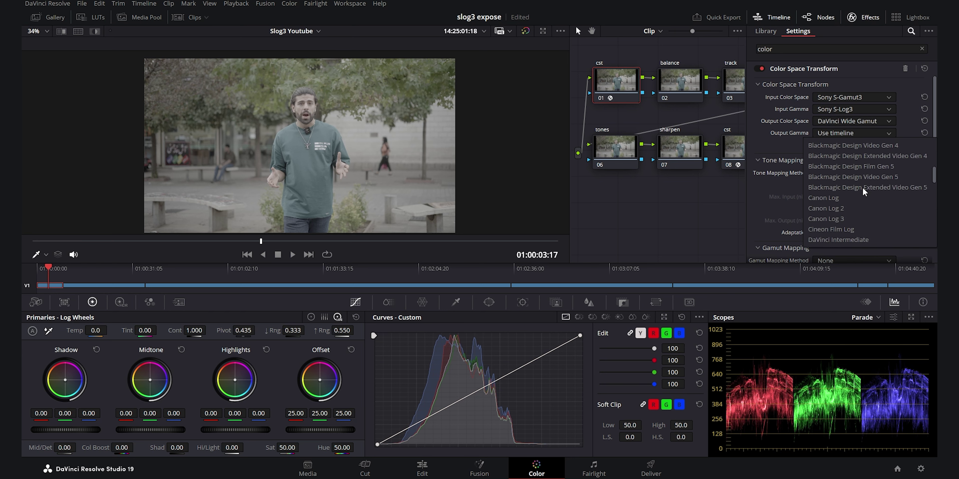
left_click(858, 208)
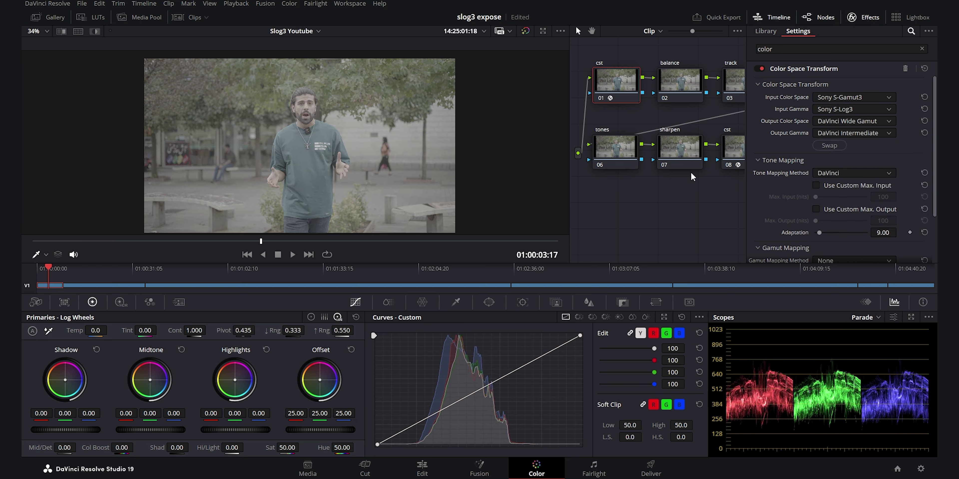
Step: Set the last cst node's input color space to DaVinci Wide Gamut and input gamma to DaVinci Intermediate
left_click(732, 149)
left_click(843, 97)
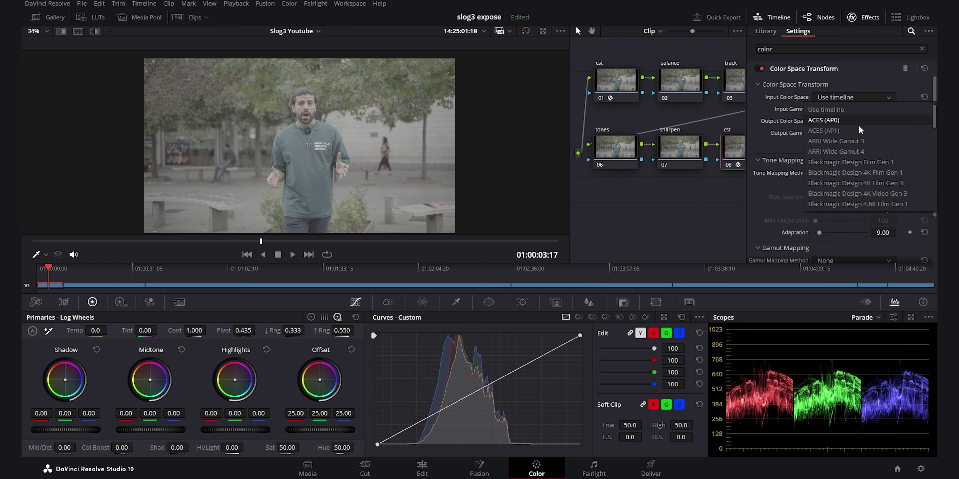
scroll(861, 148, "down", 4)
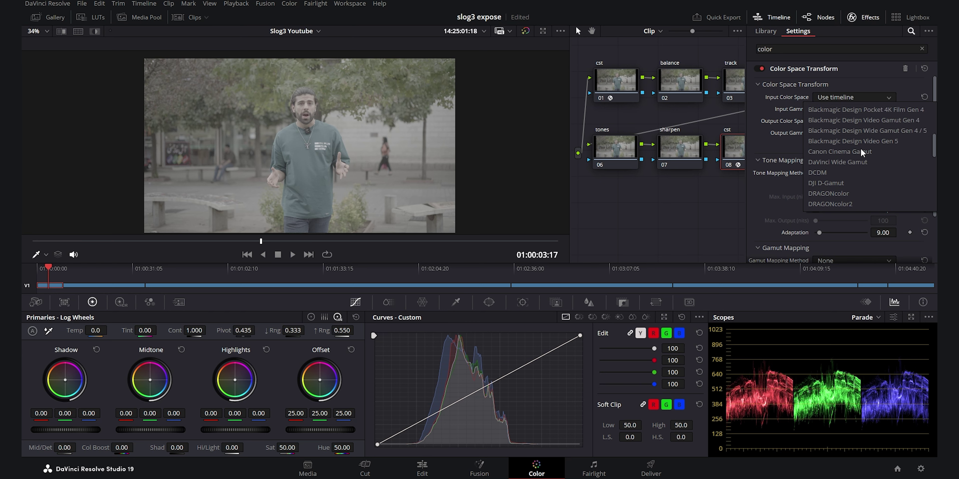
left_click(888, 161)
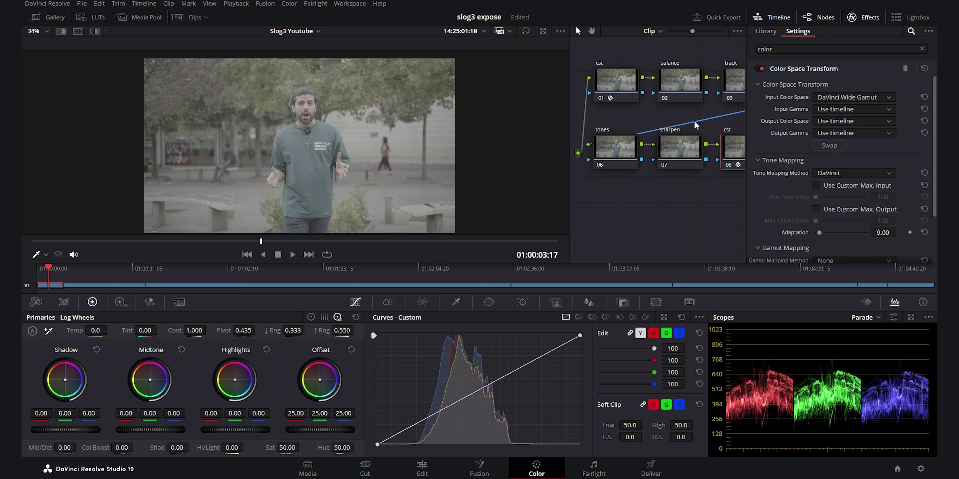
left_click(852, 109)
scroll(864, 184, "down", 10)
scroll(859, 194, "up", 8)
left_click(860, 174)
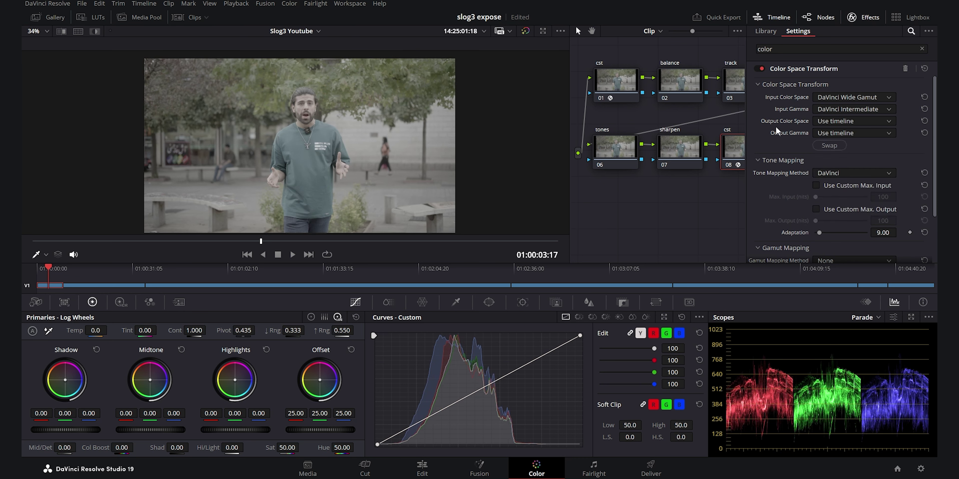
Step: Set the last cst node's output color space to Rec.709
left_click(861, 120)
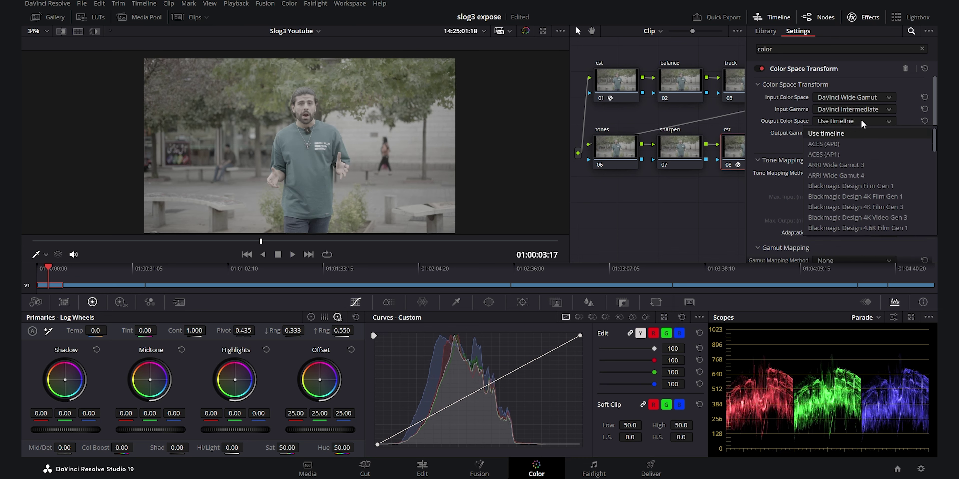
scroll(853, 172, "down", 5)
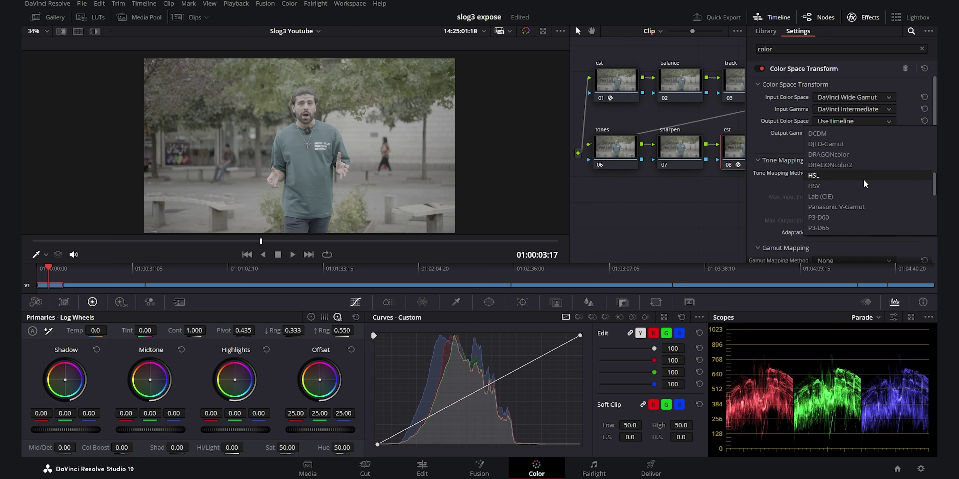
scroll(856, 198, "up", 3)
scroll(851, 182, "down", 5)
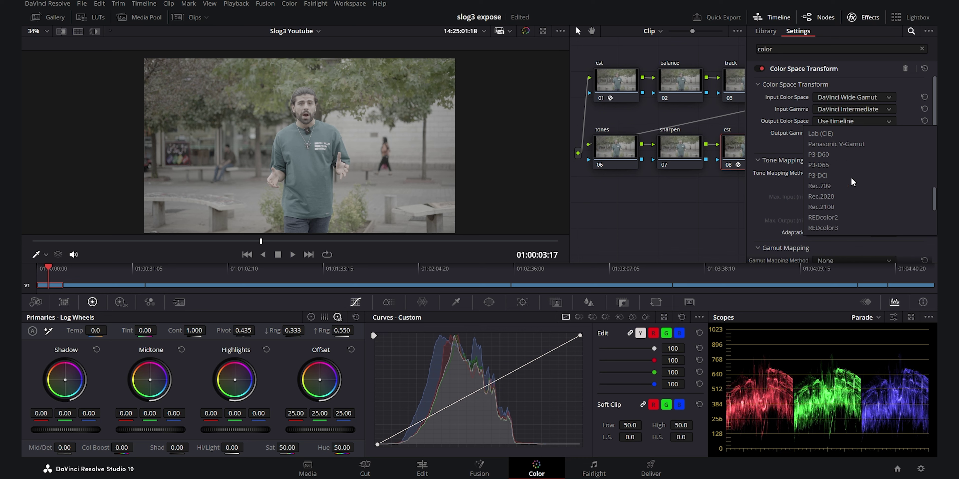
left_click(837, 187)
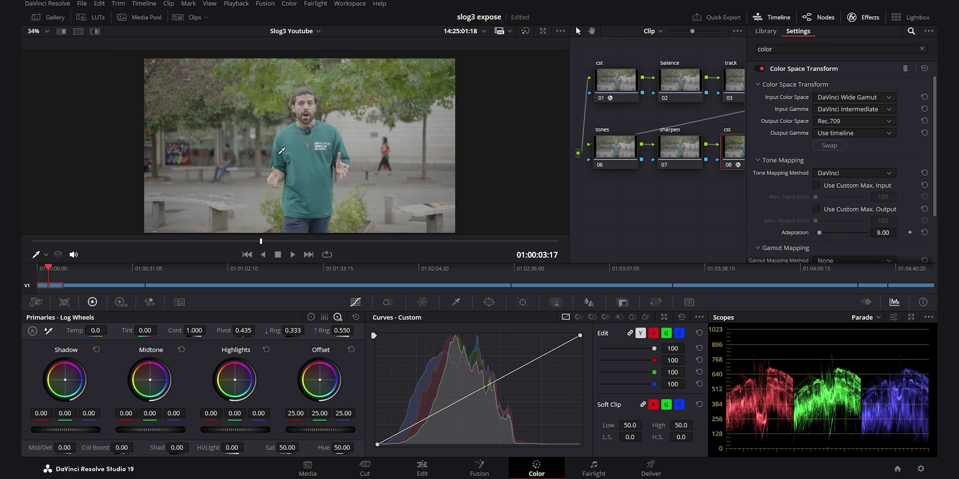
Step: Choose the output gamma for the last cst node's Rec.709 conversion and close the effects panel
left_click(877, 132)
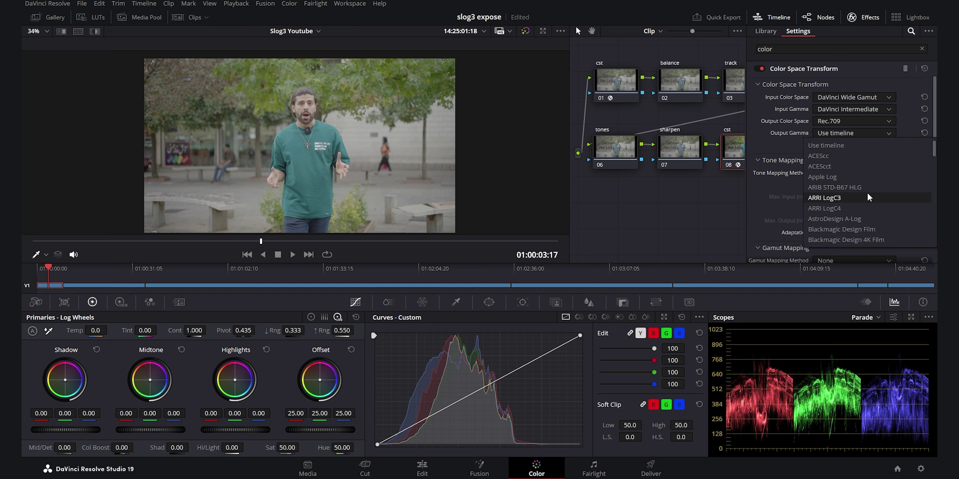
scroll(856, 198, "down", 5)
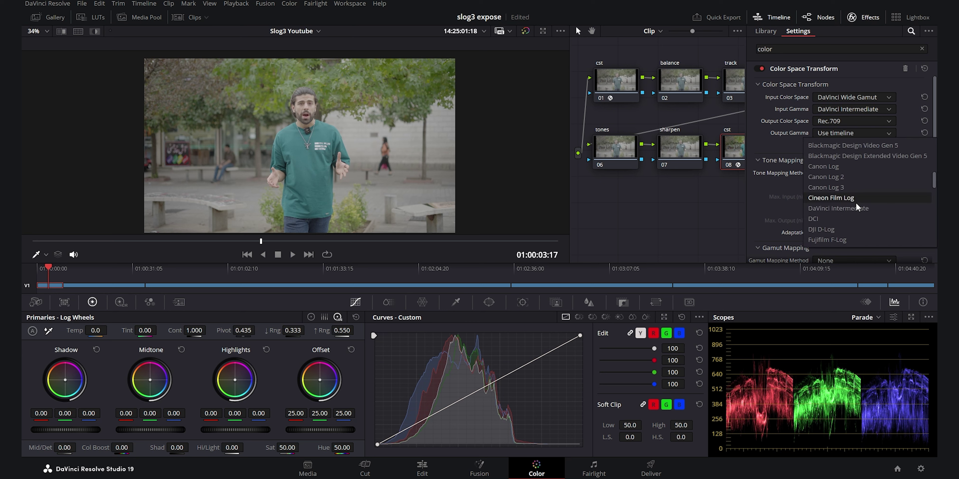
key("Escape")
left_click(859, 134)
scroll(854, 197, "down", 6)
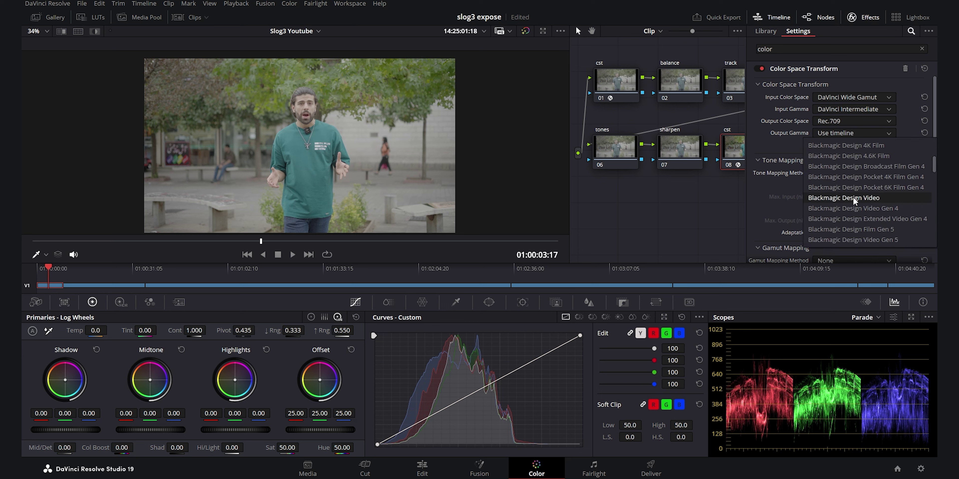
left_click(845, 189)
left_click(869, 19)
Step: Review the converted clip full screen and examine its highlight levels on the parade scope
key("super+f")
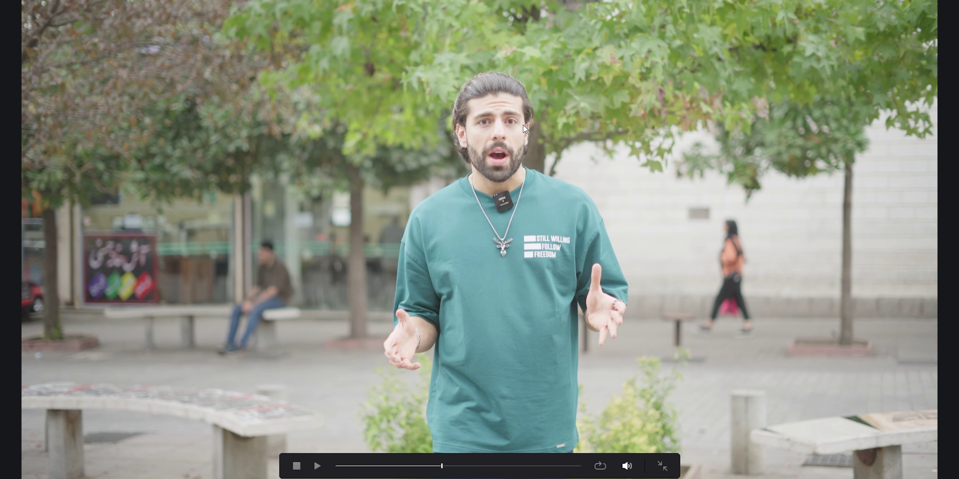
key("super+f")
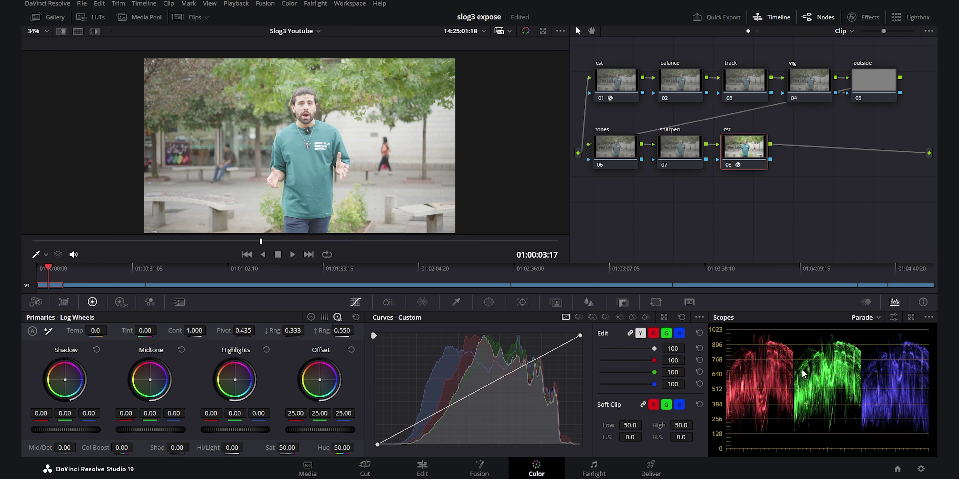
scroll(777, 355, "up", 2)
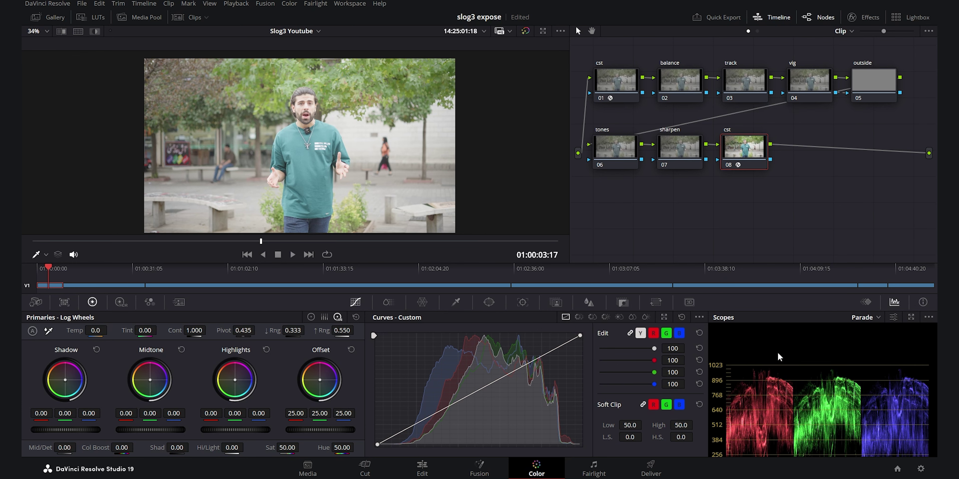
scroll(785, 353, "up", 2)
scroll(805, 348, "down", 4)
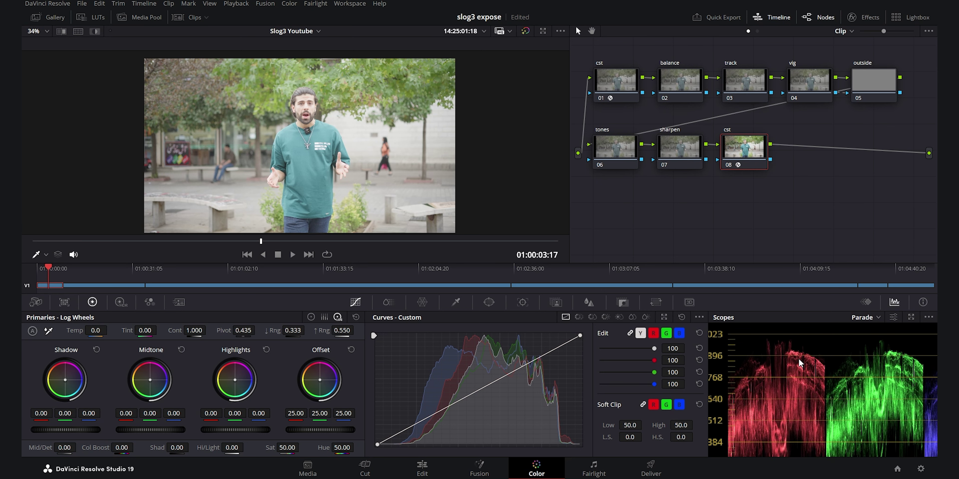
scroll(824, 365, "down", 2)
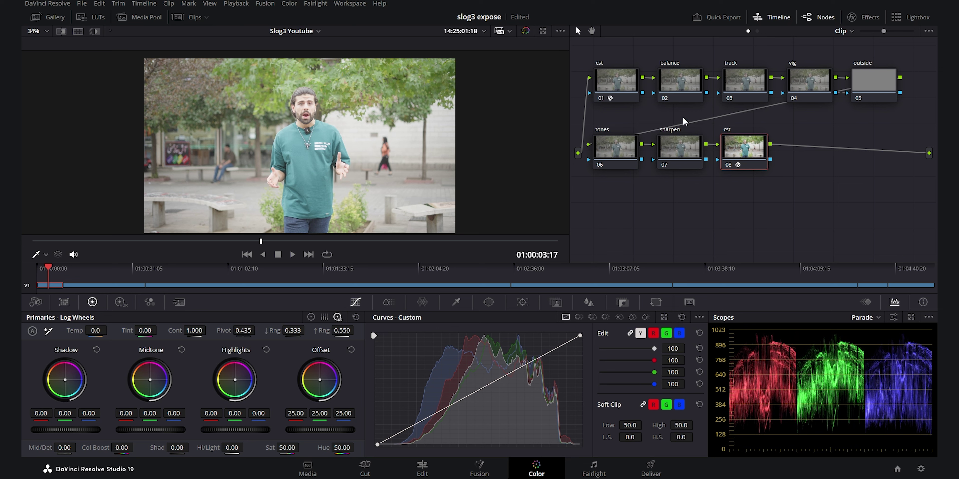
Step: Select the balance node for correction
left_click(681, 91)
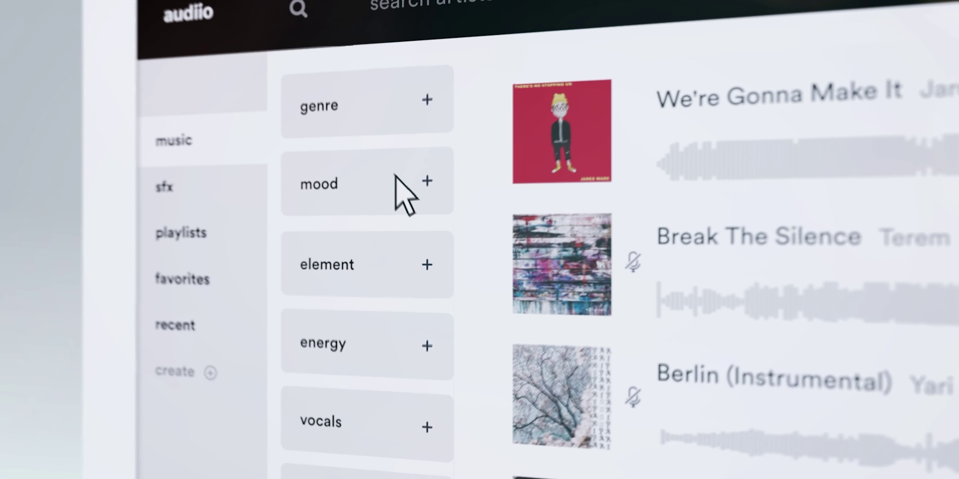
left_click(395, 175)
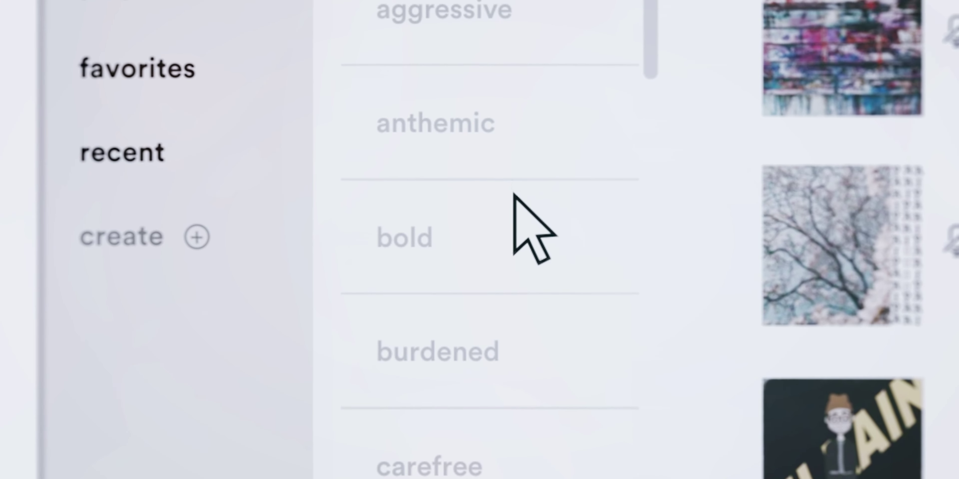
left_click(374, 369)
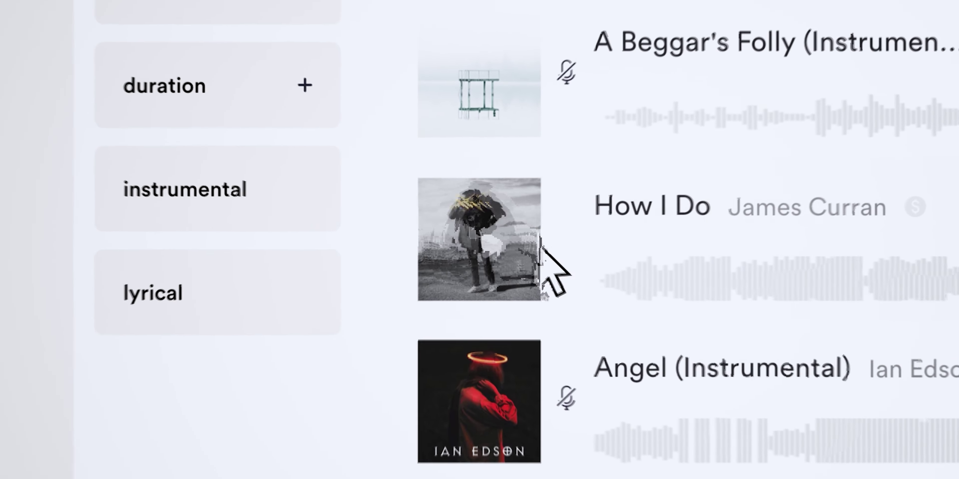
left_click(479, 238)
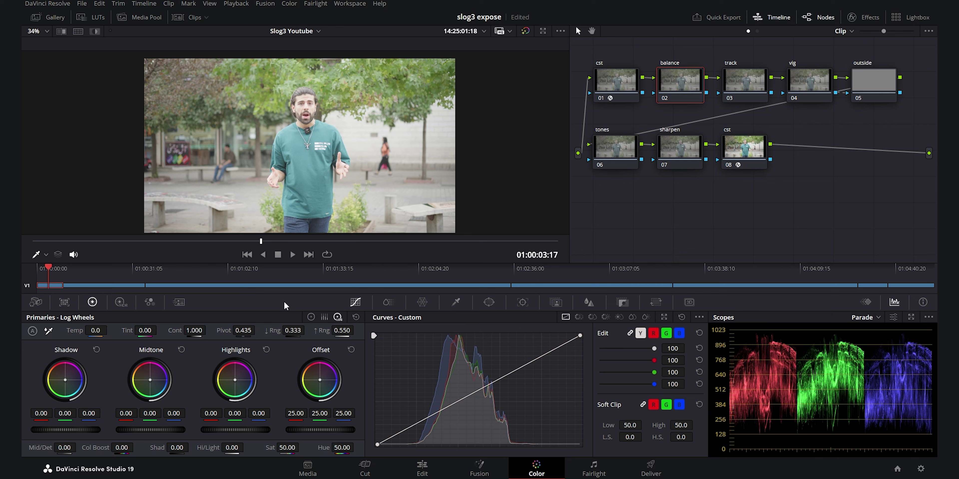
Step: Lower the balance node's Global exposure to -1.55 in the High Dynamic Range color wheels
left_click(119, 302)
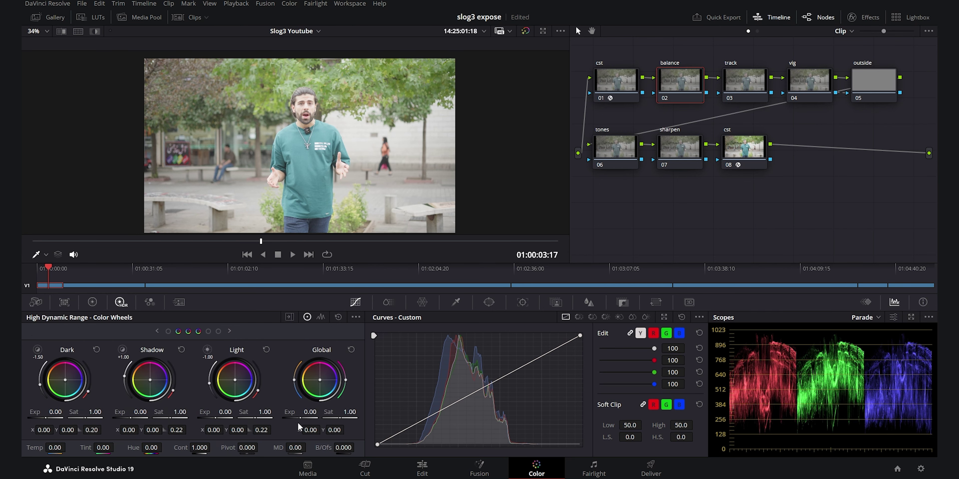
left_click_drag(309, 413, 277, 413)
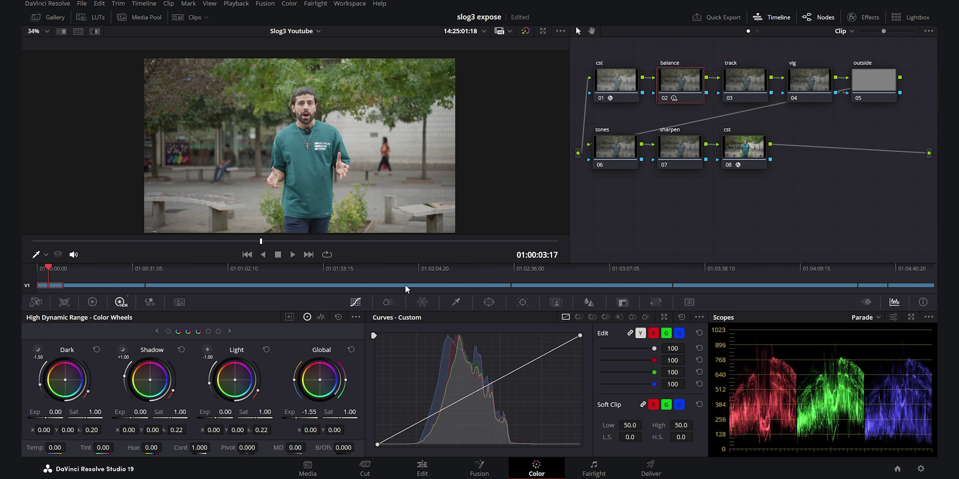
Step: Examine the man's face and skin up close, comparing the image with the balance node disabled and enabled
scroll(312, 104, "up", 10)
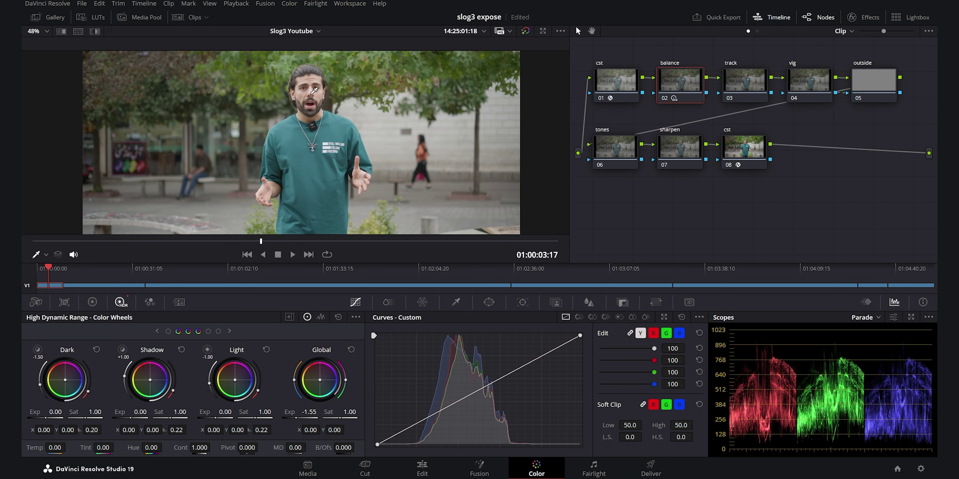
scroll(333, 119, "up", 6)
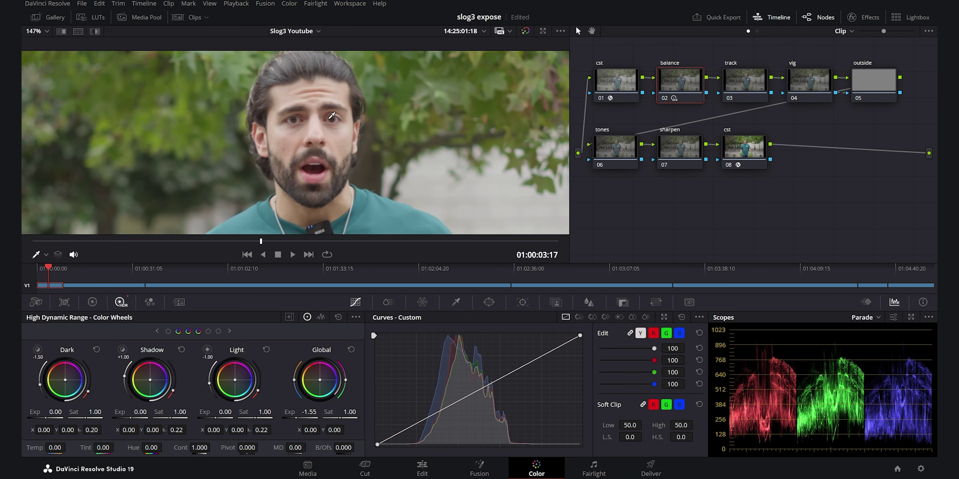
key("ctrl+d")
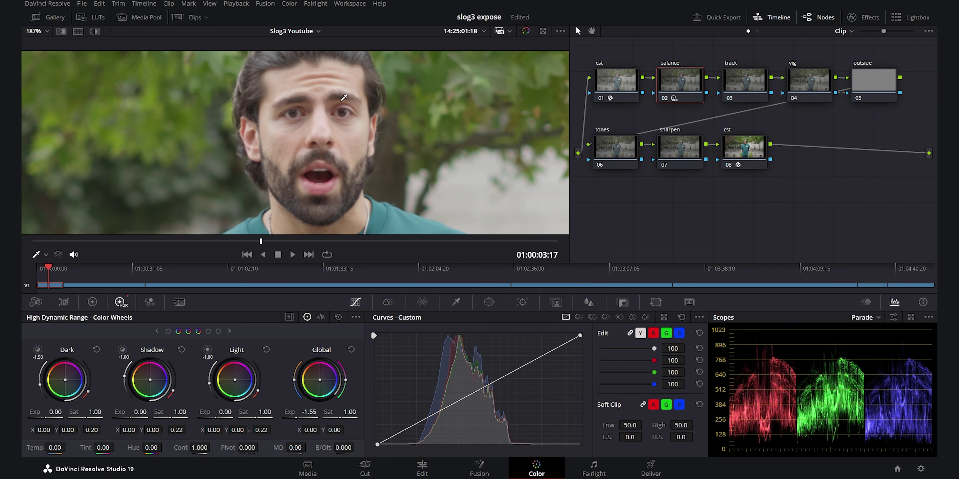
key("ctrl+d")
key("ctrl+d")
key("ctrl+d")
key("ctrl+d")
key("ctrl+d")
key("ctrl+d")
key("ctrl+d")
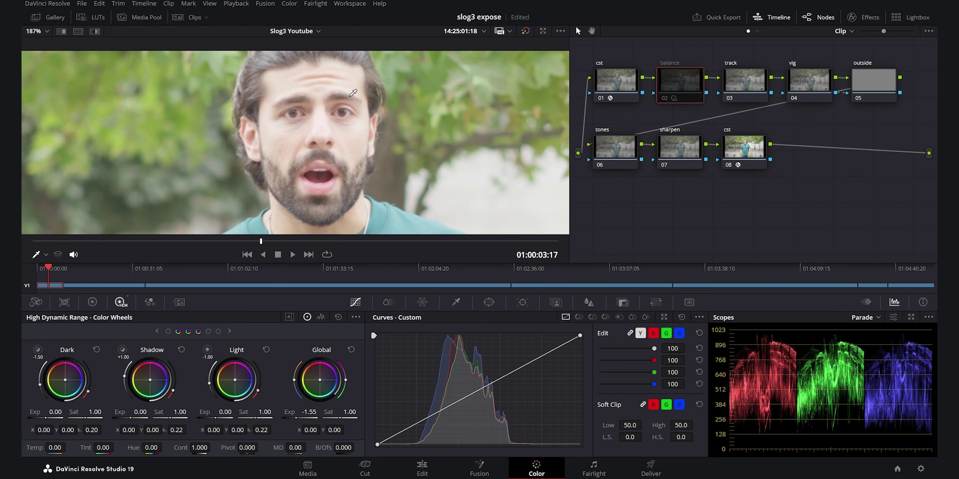
key("ctrl+d")
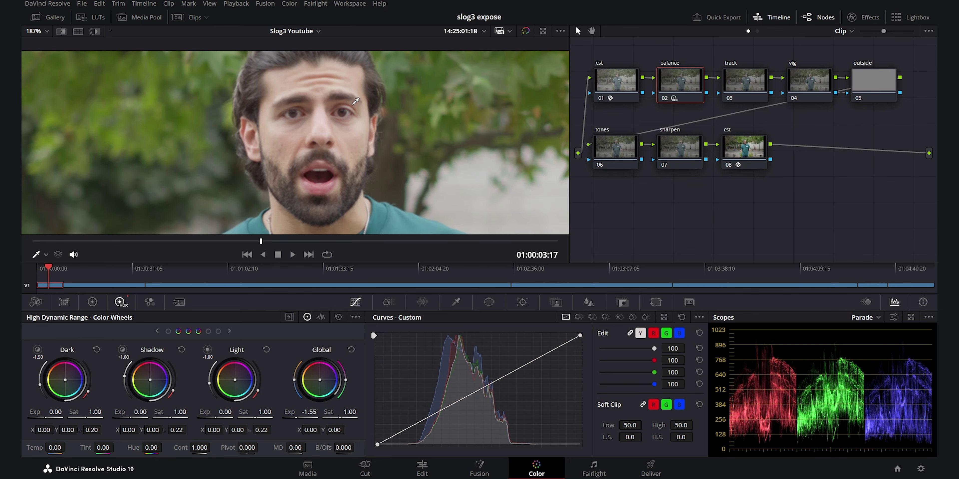
key("ctrl+d")
key("ctrl+d")
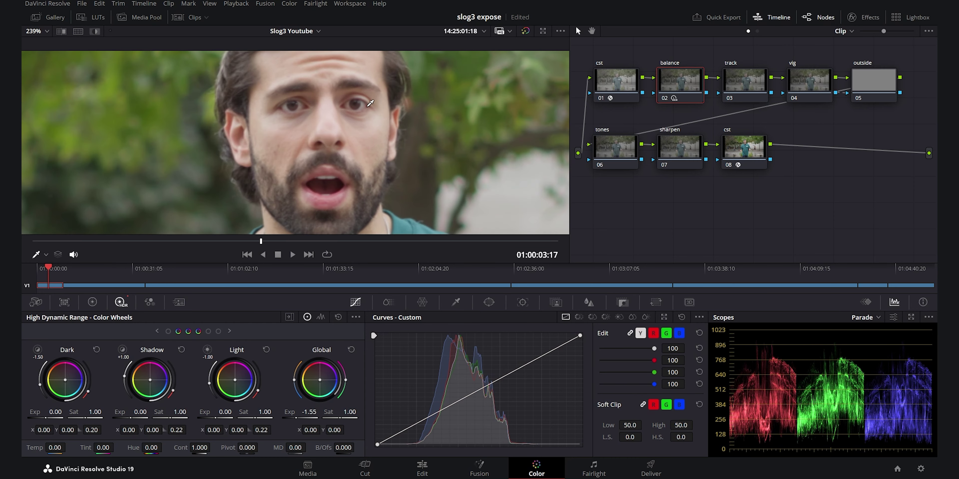
scroll(376, 124, "down", 3)
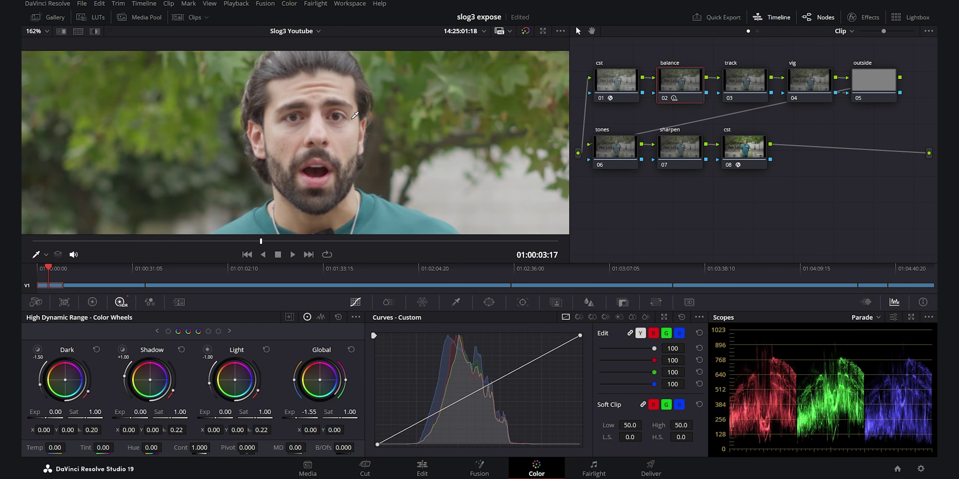
scroll(346, 114, "down", 2)
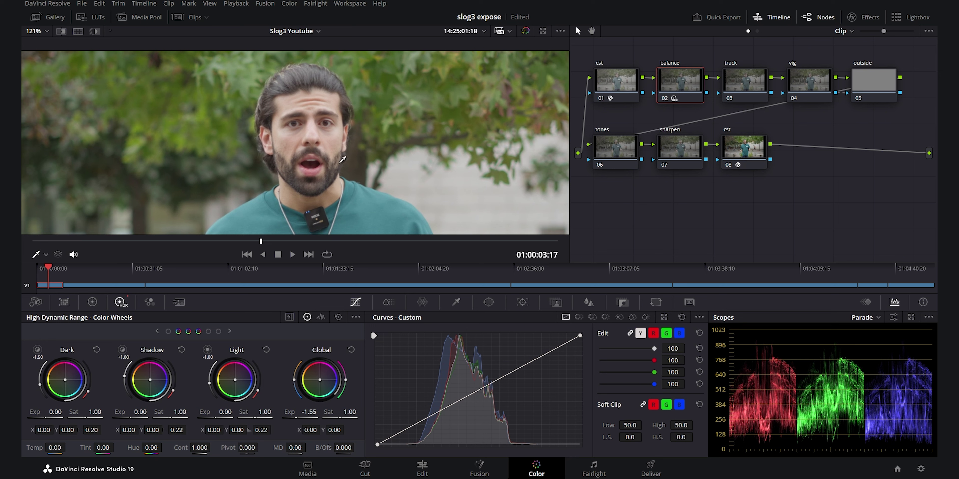
scroll(341, 152, "down", 2)
scroll(340, 152, "up", 2)
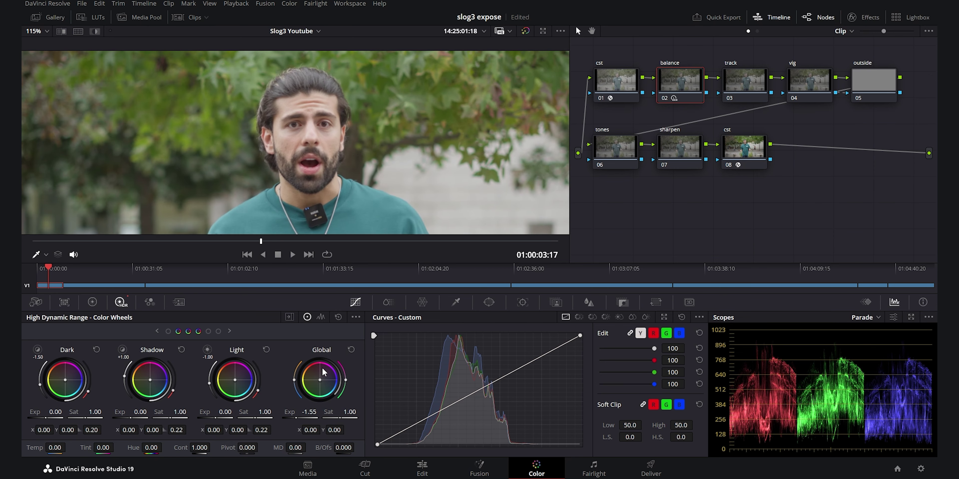
Step: Raise the balance node's Global saturation to 1.15 in the HDR wheels and check the whole frame
left_click_drag(350, 412, 363, 412)
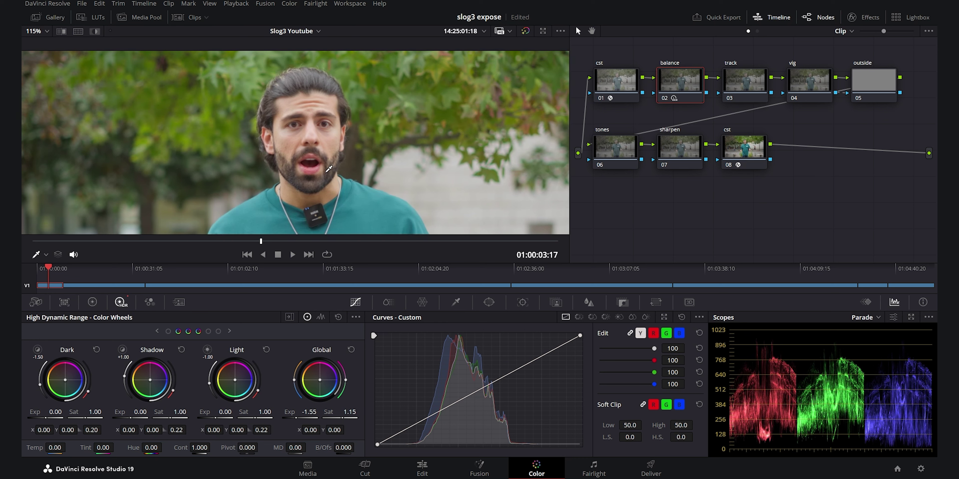
key("shift+z")
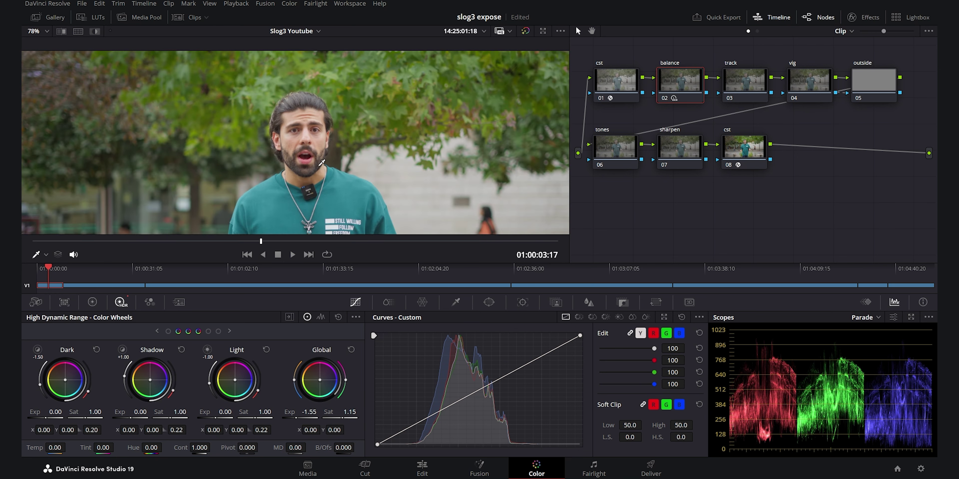
scroll(329, 153, "down", 3)
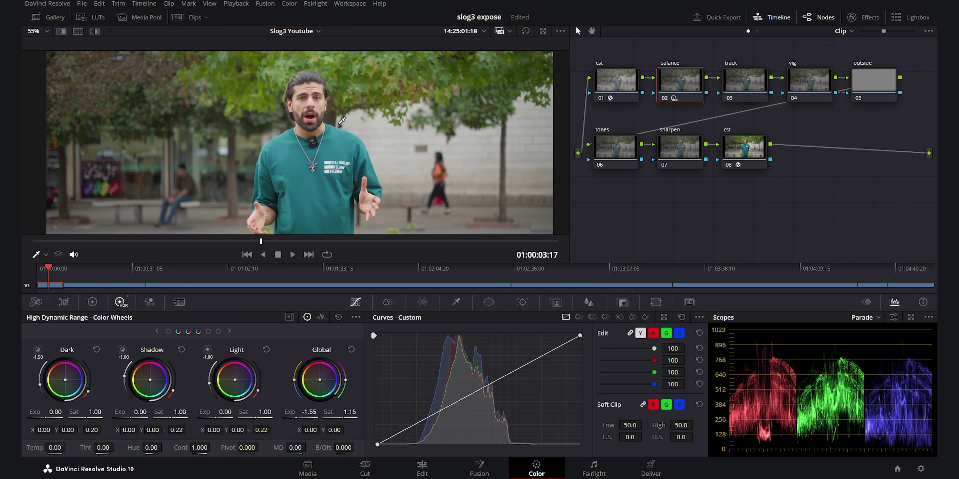
scroll(334, 136, "up", 3)
scroll(352, 142, "down", 1)
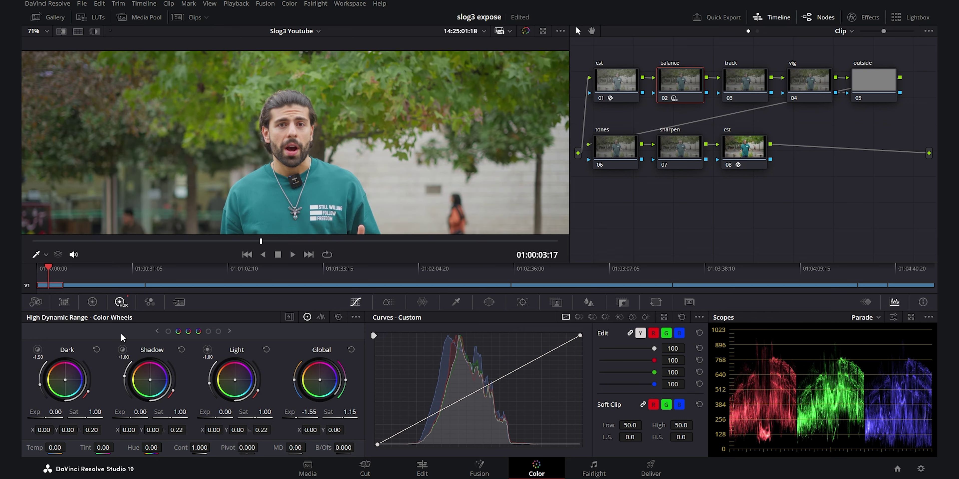
Step: Set the balance node's HDR temperature to about -504 and tint to 0.64, and check the image full screen
left_click_drag(33, 452, 1, 447)
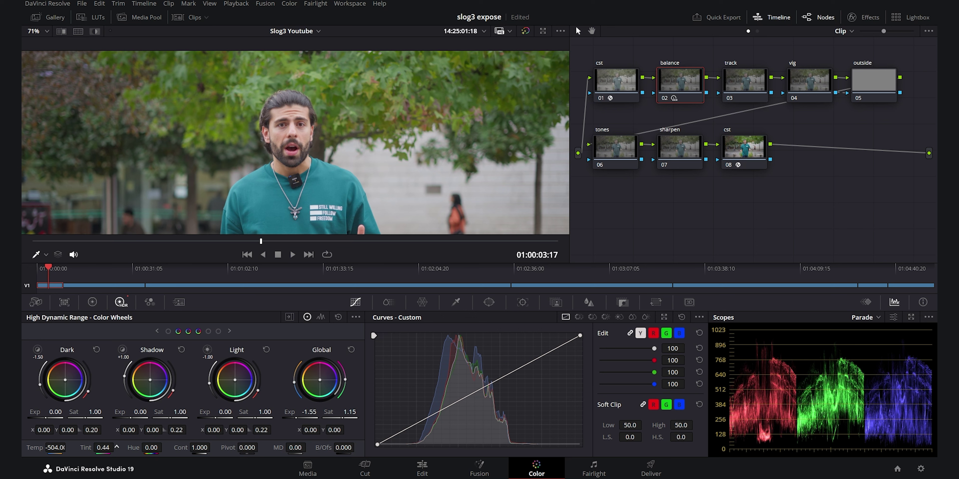
key("ctrl+f")
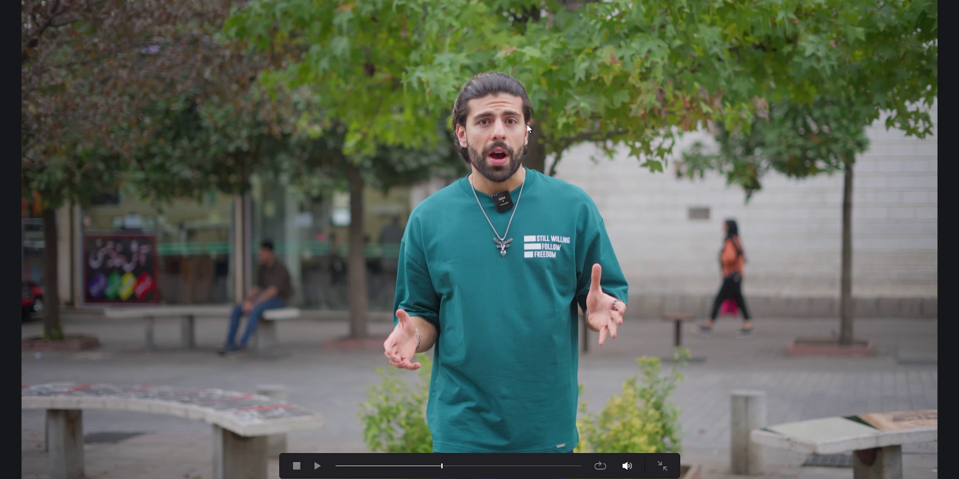
key("Escape")
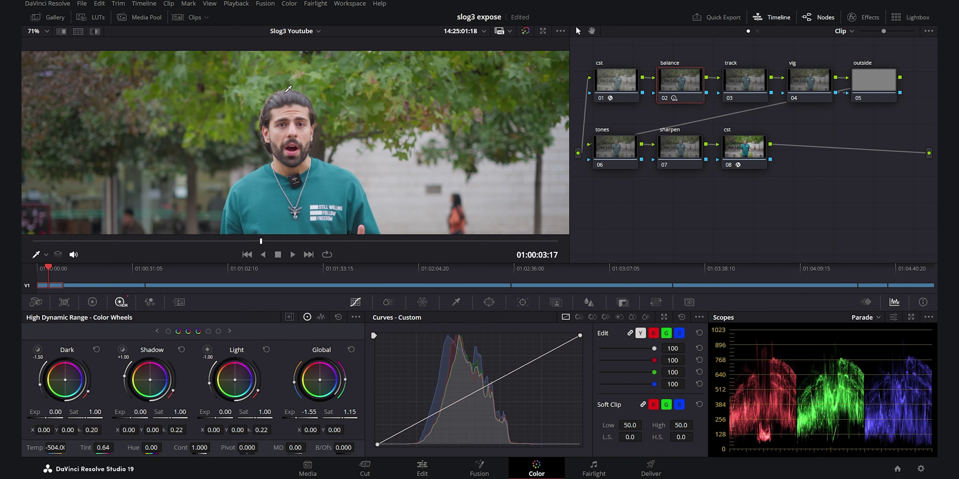
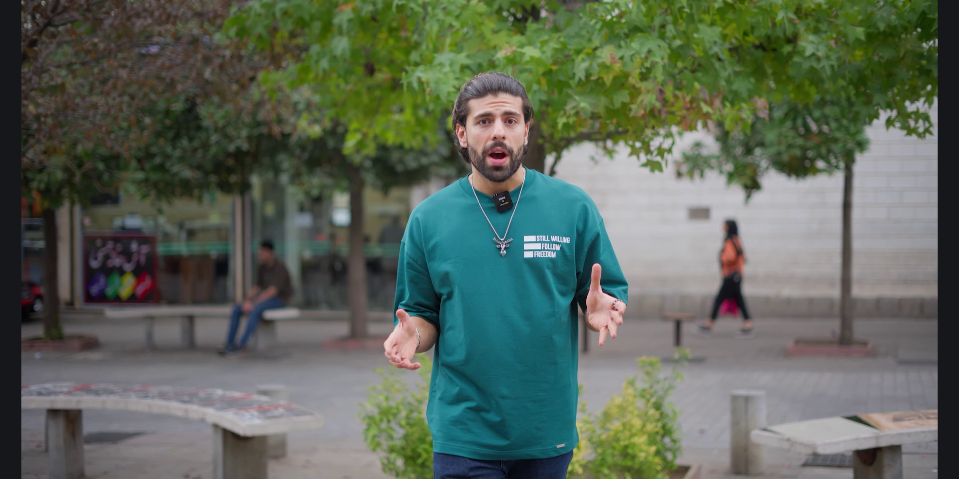
Step: Leave the full-screen view and lower the balance node's Shadow to -0.07 in the primaries Log Wheels
key("Escape")
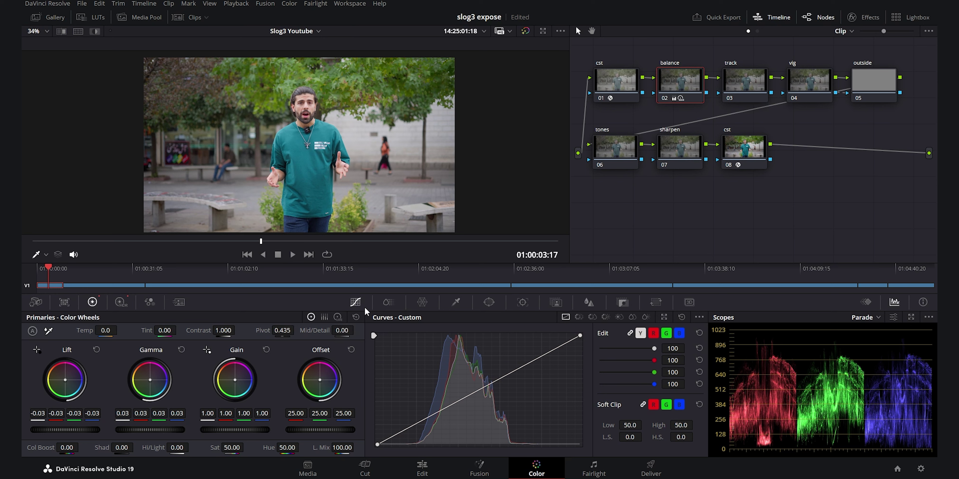
left_click(337, 318)
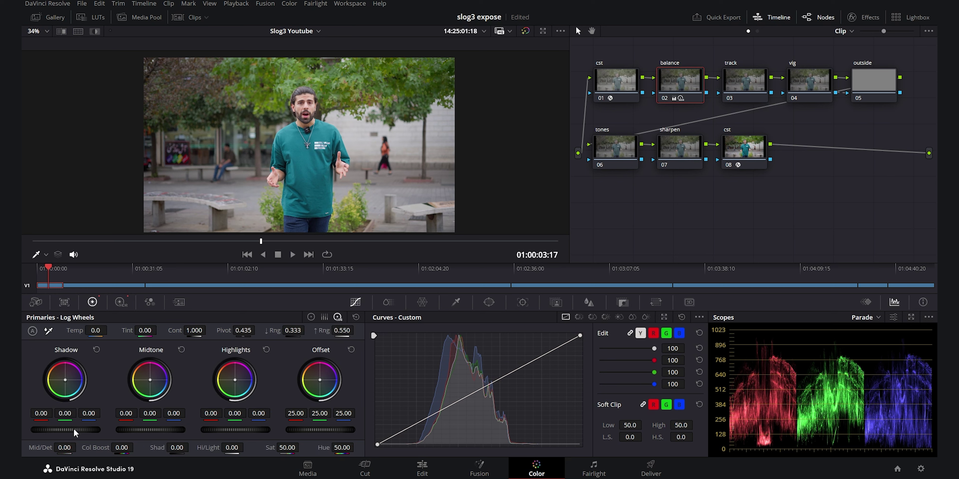
scroll(74, 430, "down", 1)
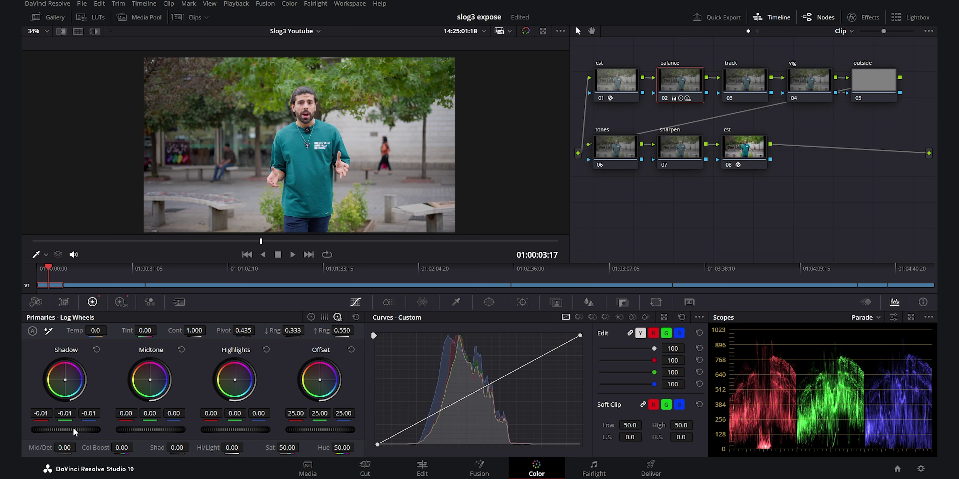
scroll(73, 429, "down", 3)
scroll(74, 430, "down", 2)
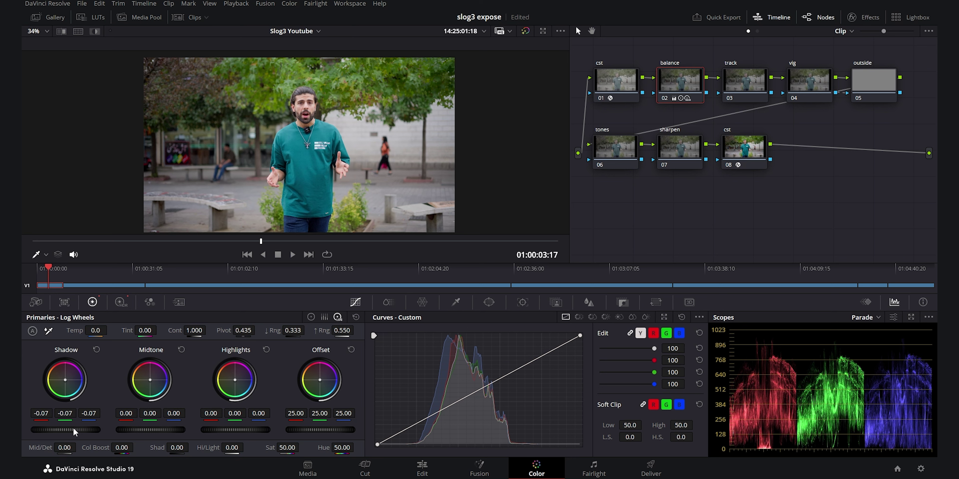
Step: Lower the balance node's Shadow to -0.08 and check the image full screen
scroll(74, 430, "down", 1)
key("ctrl+f")
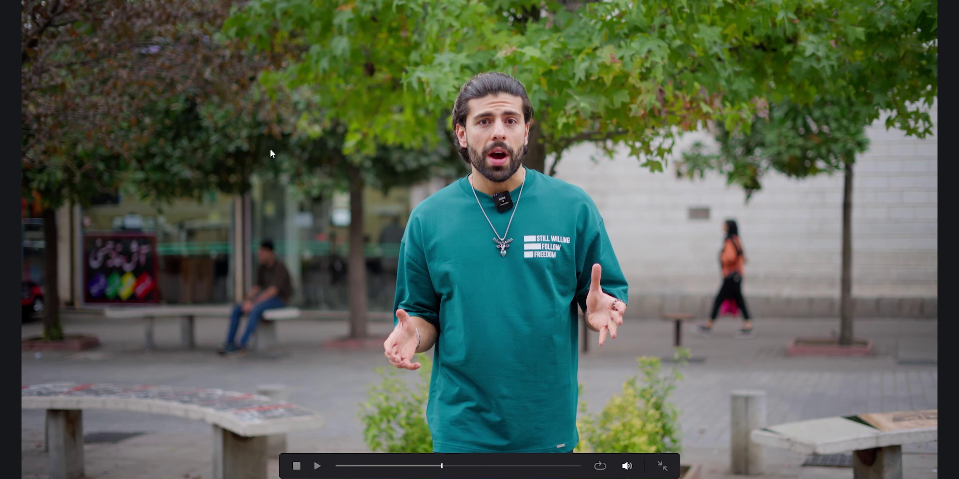
key("Escape")
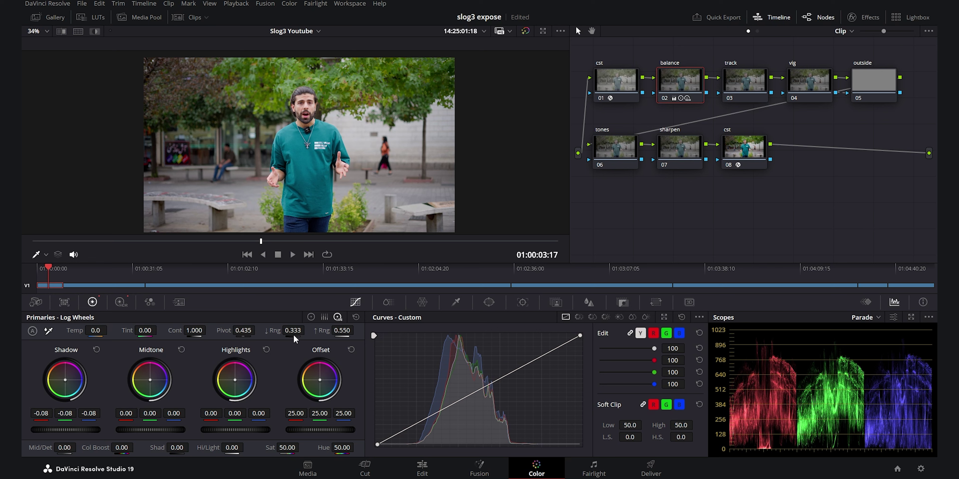
Step: Set the balance node's Mid/Detail to -50.50 in the primaries Color Wheels and check the man's skin up close and in the whole frame
left_click(310, 317)
left_click_drag(315, 331, 274, 331)
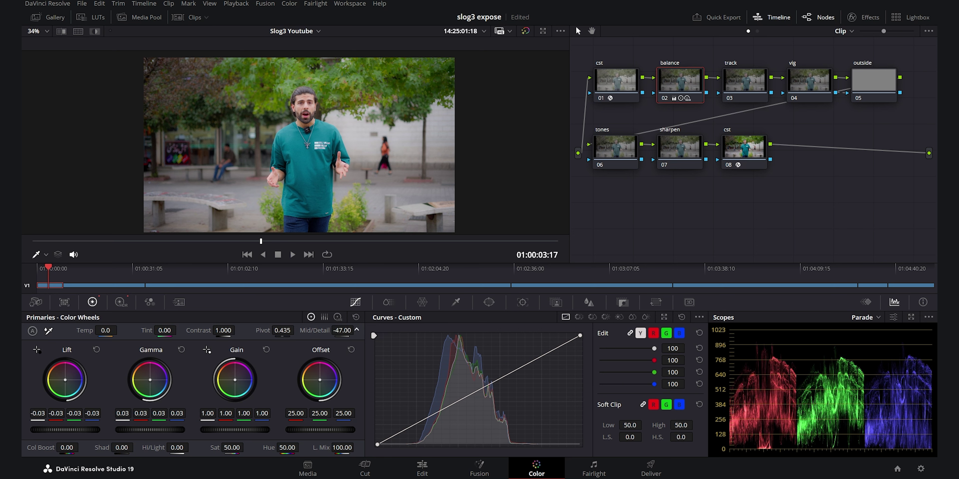
scroll(283, 190, "up", 10)
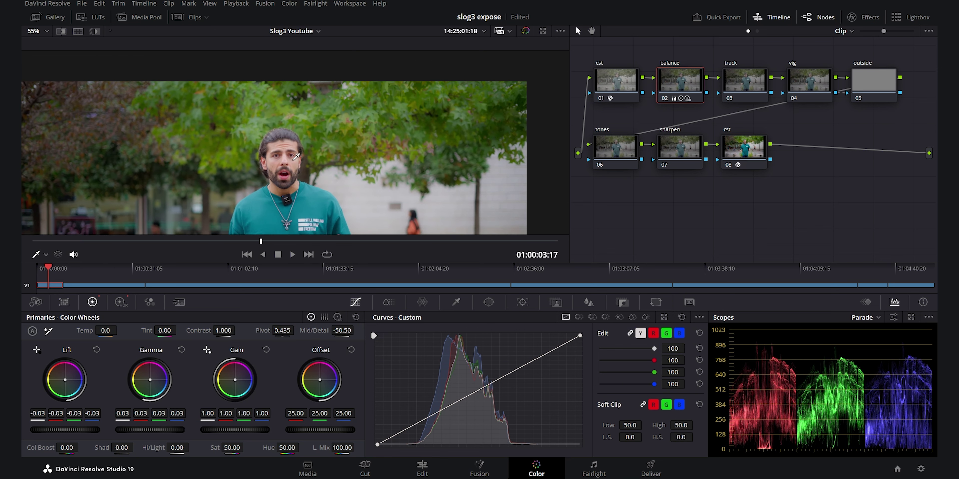
scroll(284, 189, "down", 2)
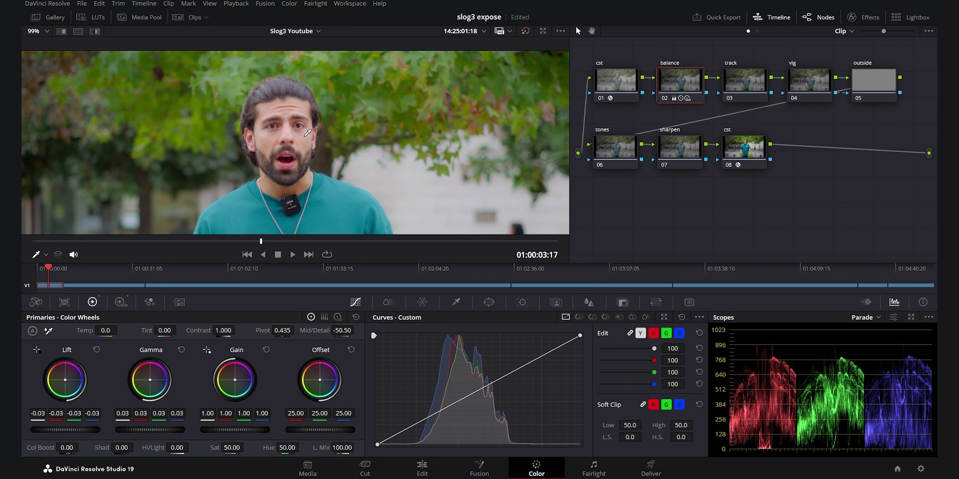
left_click_drag(315, 330, 308, 330)
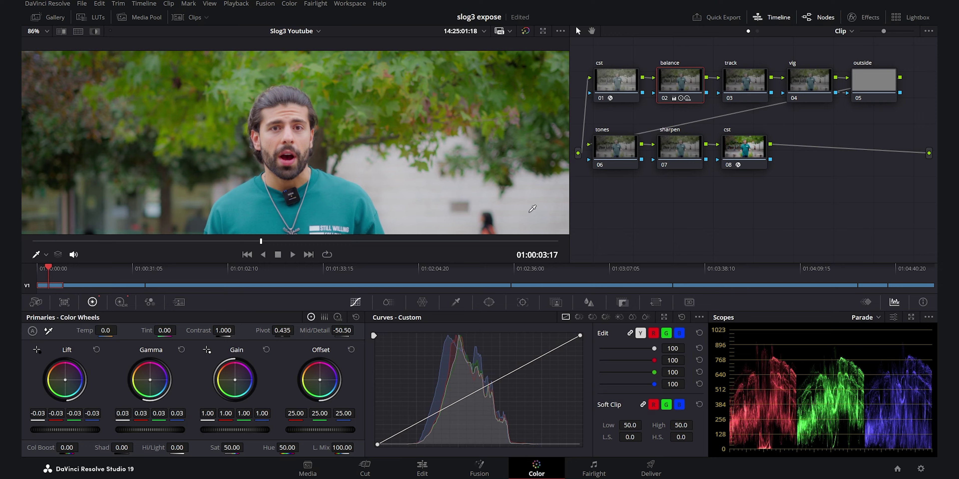
scroll(333, 161, "down", 2)
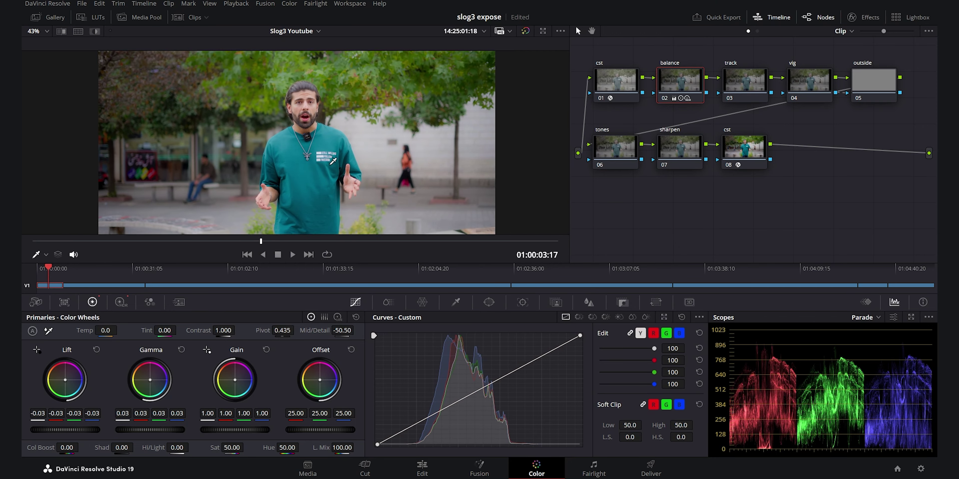
scroll(353, 170, "down", 1)
left_click_drag(351, 173, 335, 174)
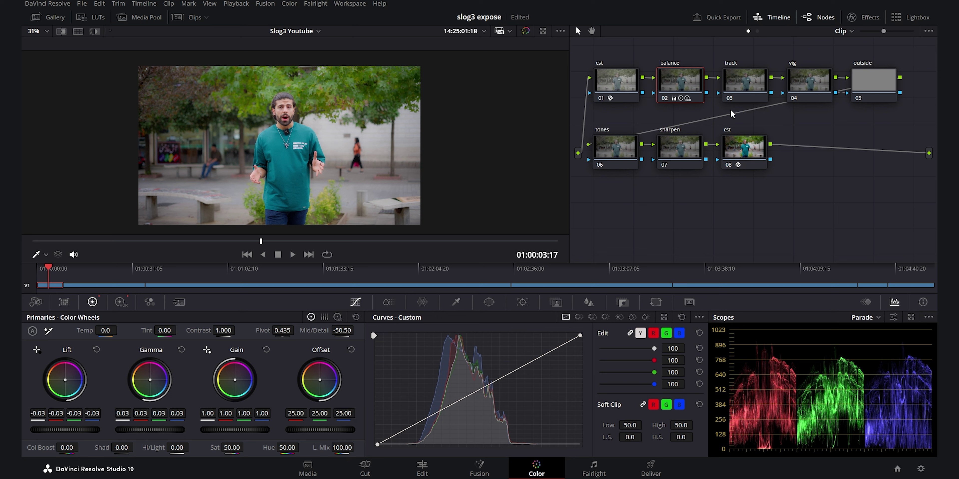
Step: Add a circular window to the vig node, stretched across most of the frame with softness 12.35, invert it and show its highlight
left_click(806, 95)
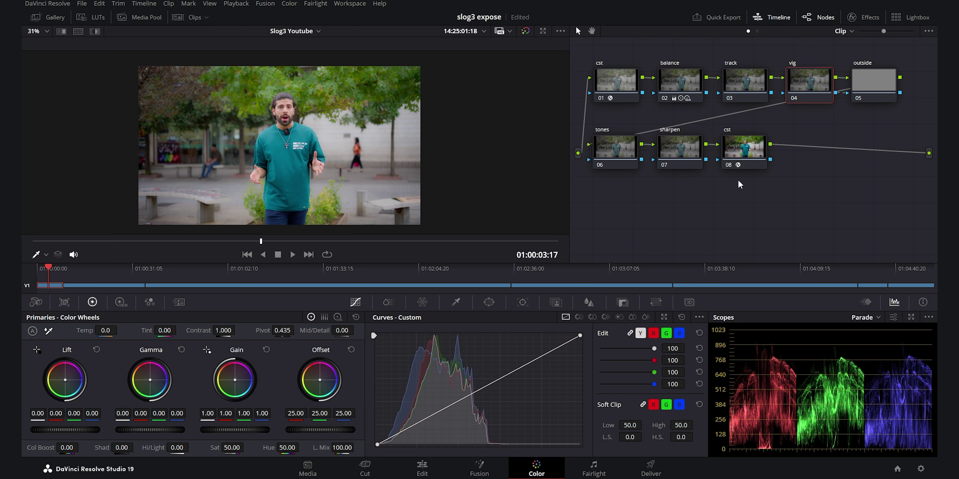
left_click(489, 302)
left_click(386, 378)
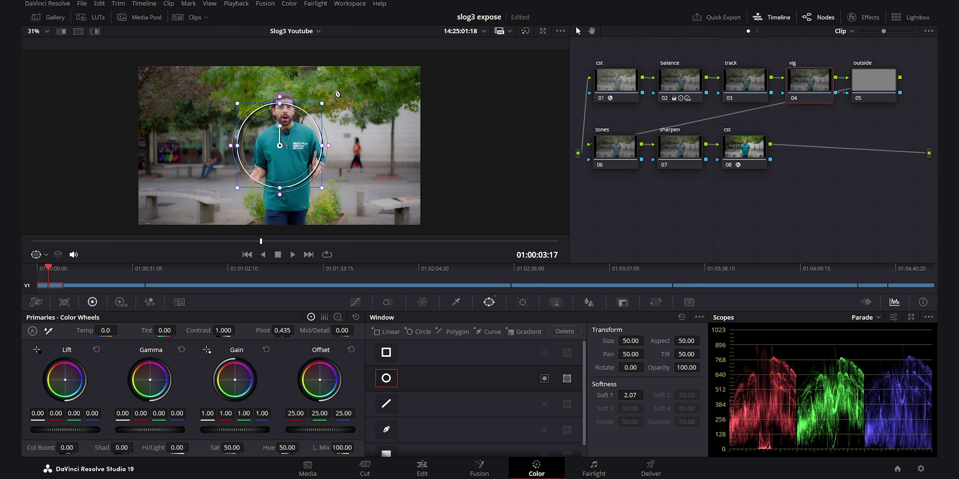
left_click_drag(321, 148, 404, 148)
left_click_drag(403, 187, 406, 222)
left_click_drag(630, 395, 646, 394)
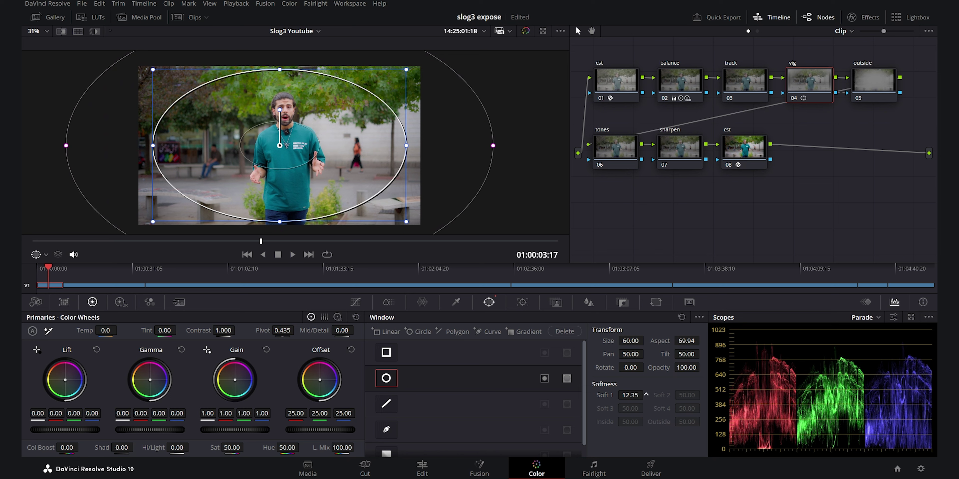
left_click(98, 31)
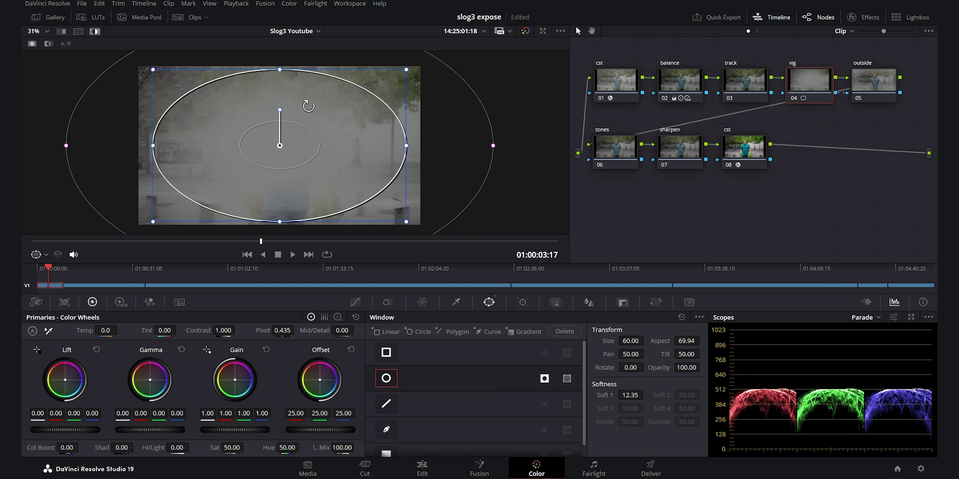
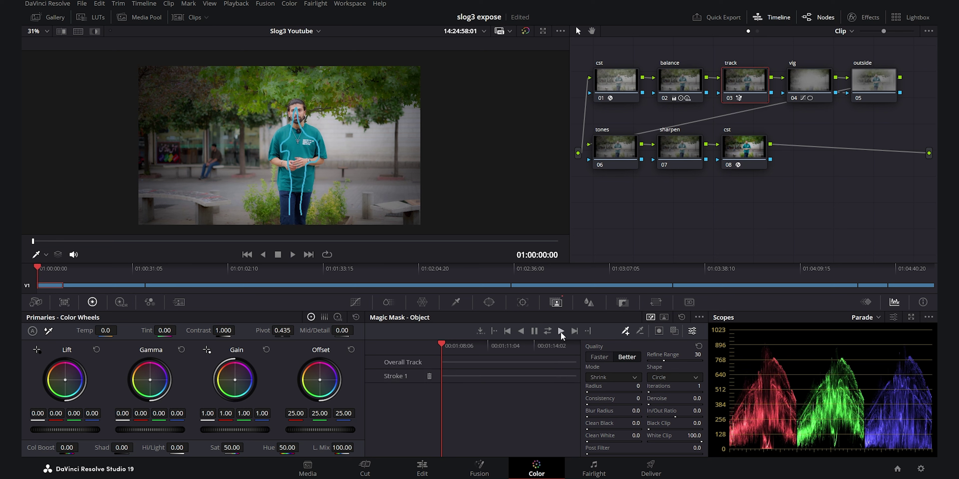
Step: Track the track node's Magic Mask forward through the clip and inspect the highlighted mask around 01:00:02:11
left_click(560, 331)
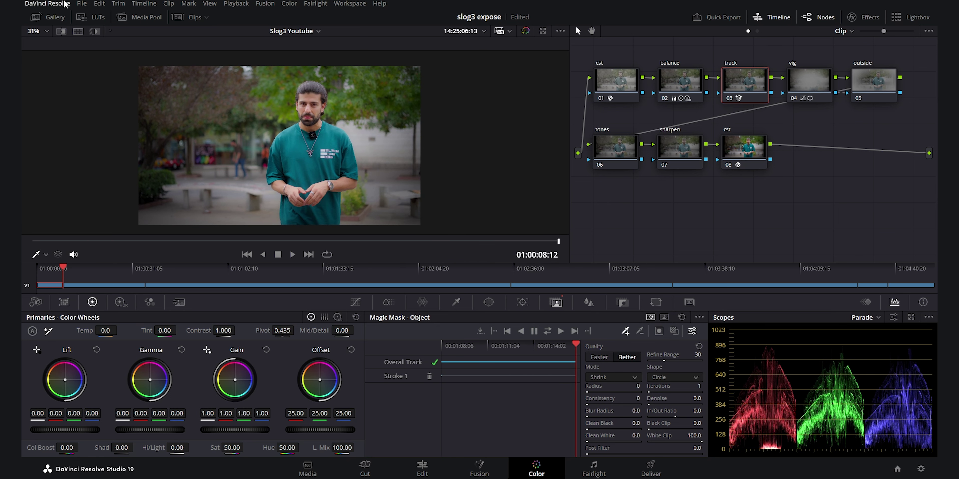
left_click(95, 31)
left_click(569, 345)
left_click_drag(569, 346, 480, 363)
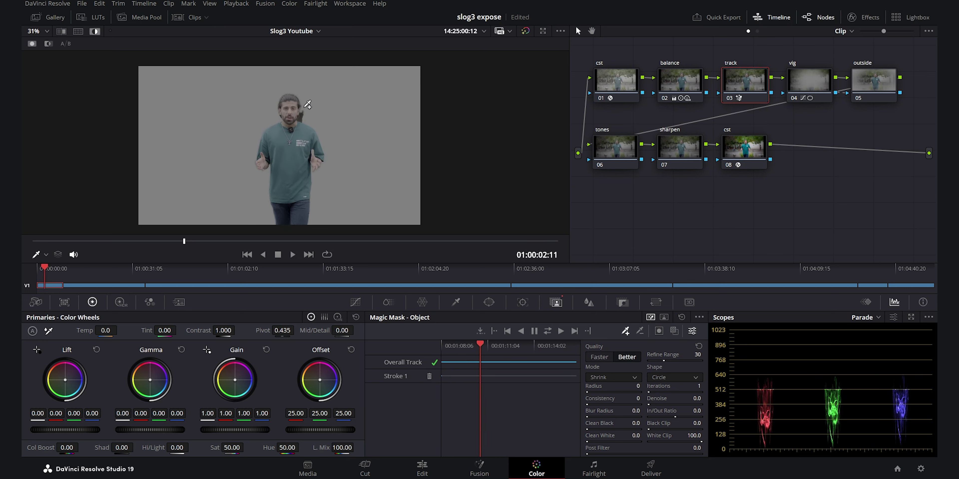
Step: Set the Magic Mask's Blur Radius to 159.3, invert the mask to select the background, and turn off the highlight view
left_click_drag(634, 411, 666, 410)
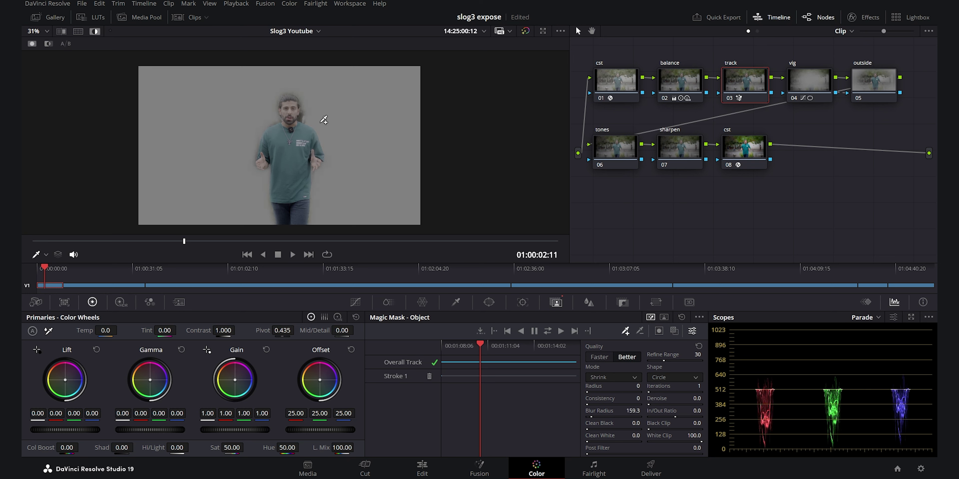
left_click(658, 331)
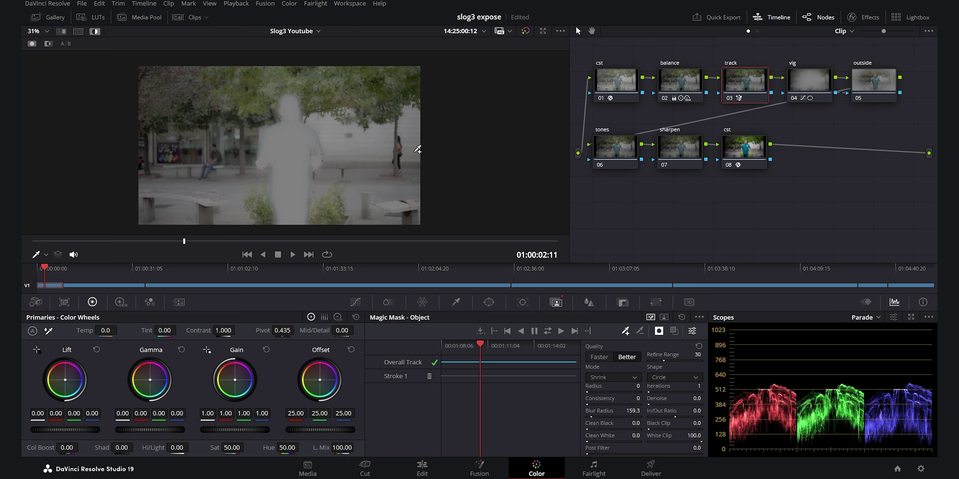
left_click(96, 34)
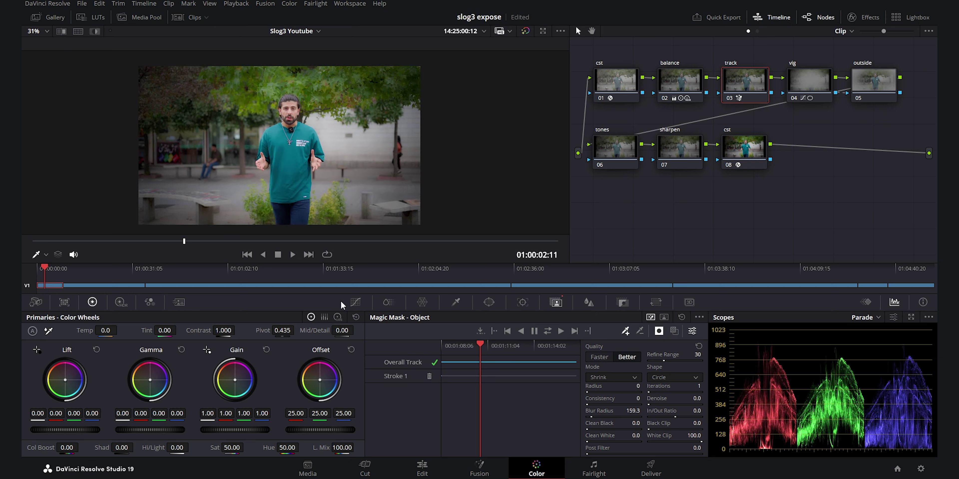
Step: Pull the upper part of the track node's custom curve down slightly to darken the background, and check other frames full screen
left_click(355, 302)
left_click_drag(537, 358, 539, 361)
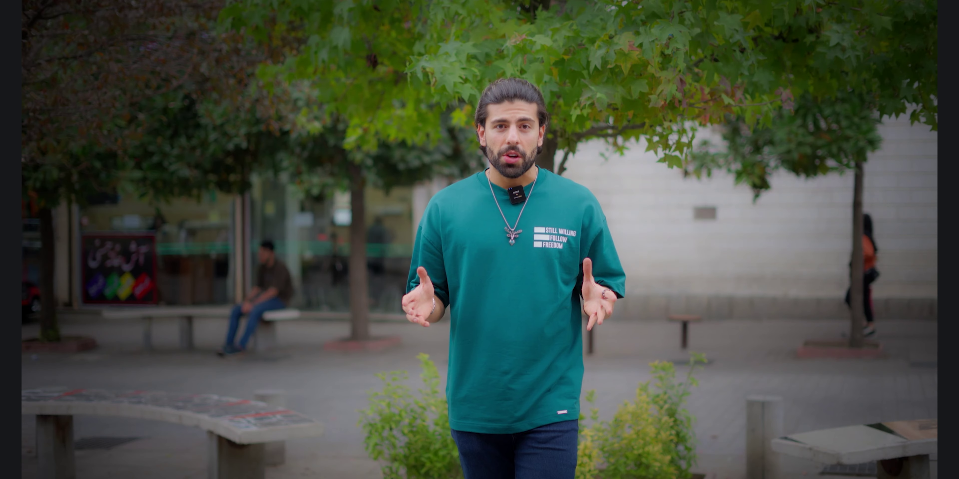
key("ctrl+f")
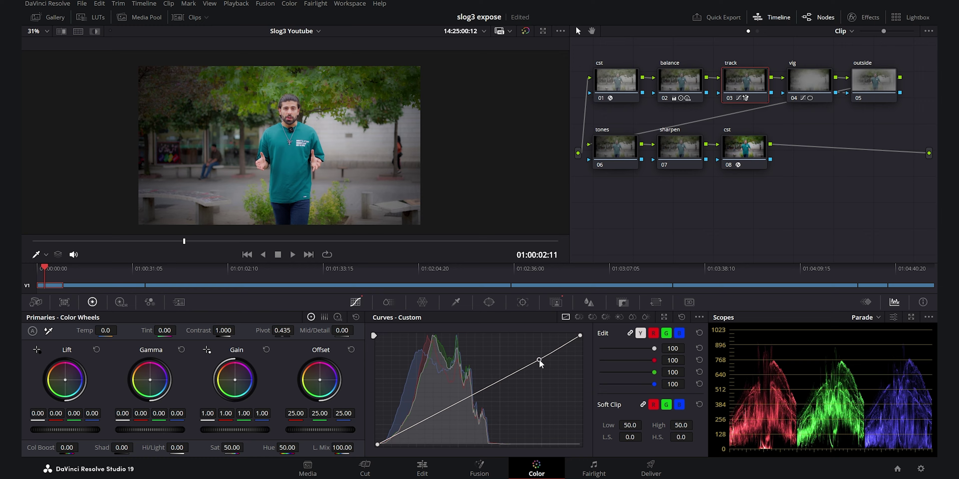
key("ctrl+f")
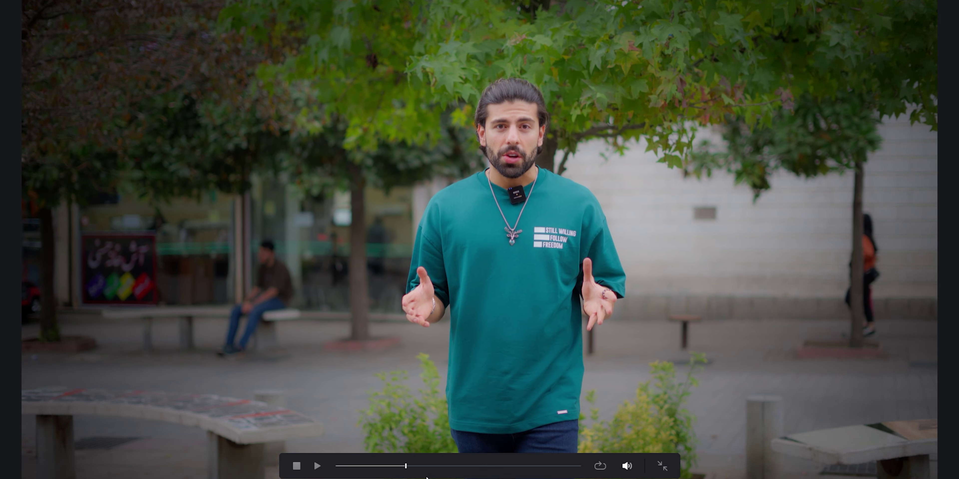
left_click_drag(406, 466, 497, 476)
key("Escape")
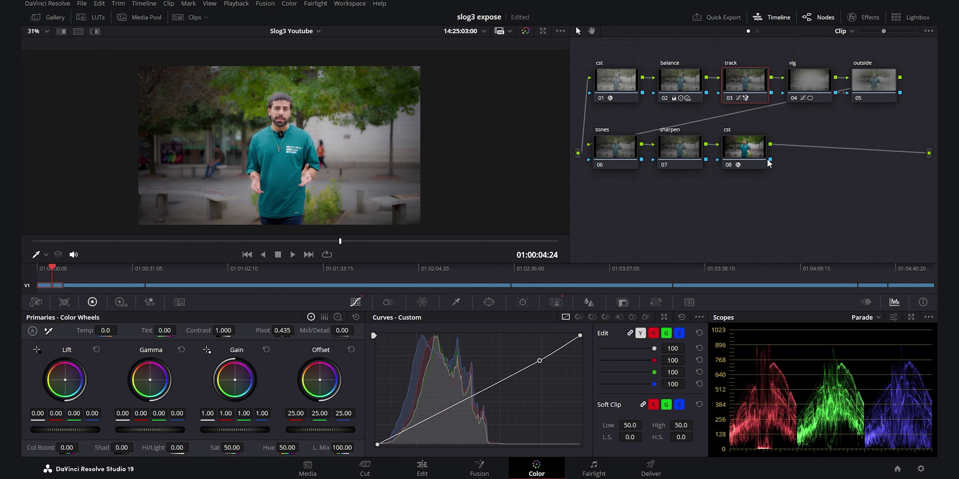
Step: Raise the track node's Magic Mask Blur Radius to 248.2 and check the mask edges full screen
left_click(556, 302)
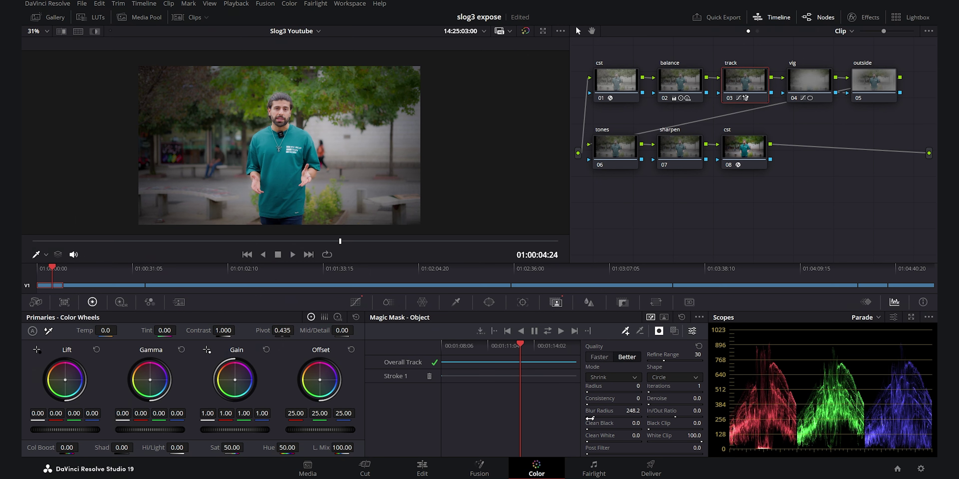
key("ctrl+f")
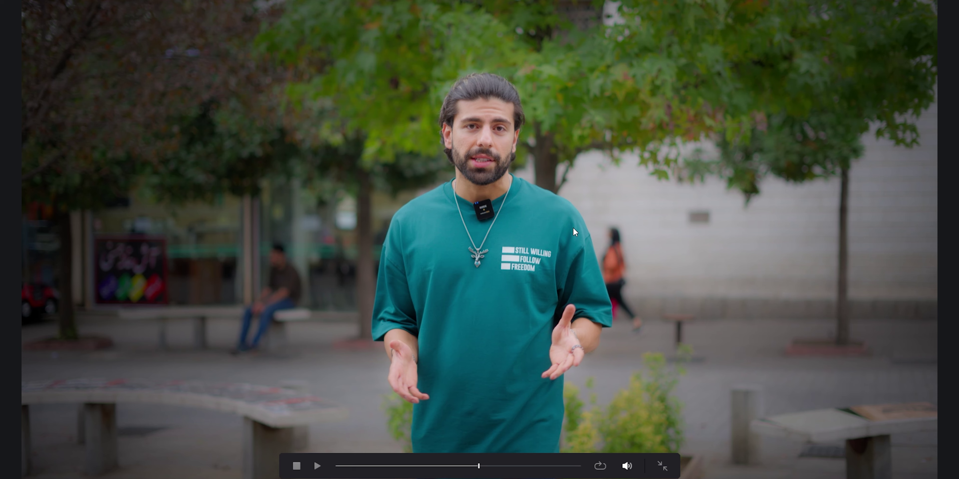
key("ctrl+f")
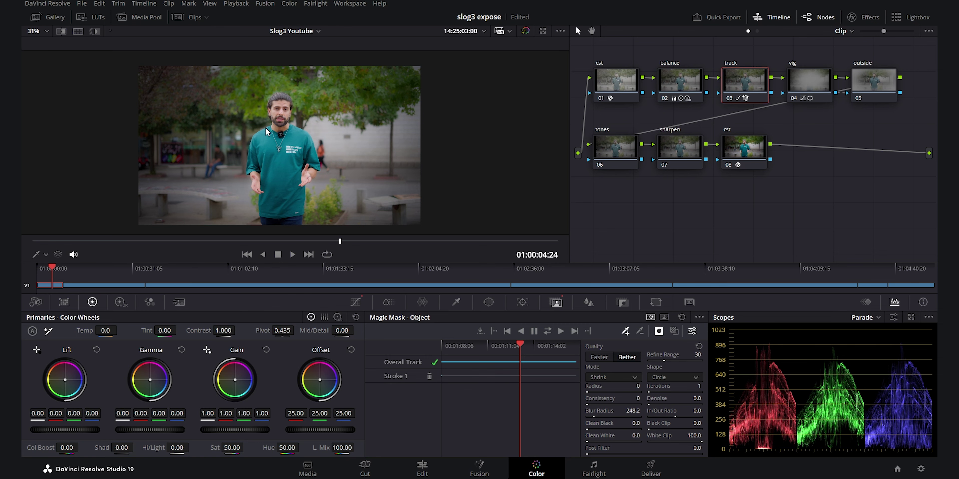
key("ctrl+f")
key("ctrl+f")
Step: Lower the balance node's Lift to -0.05 and check the image full screen
left_click(688, 88)
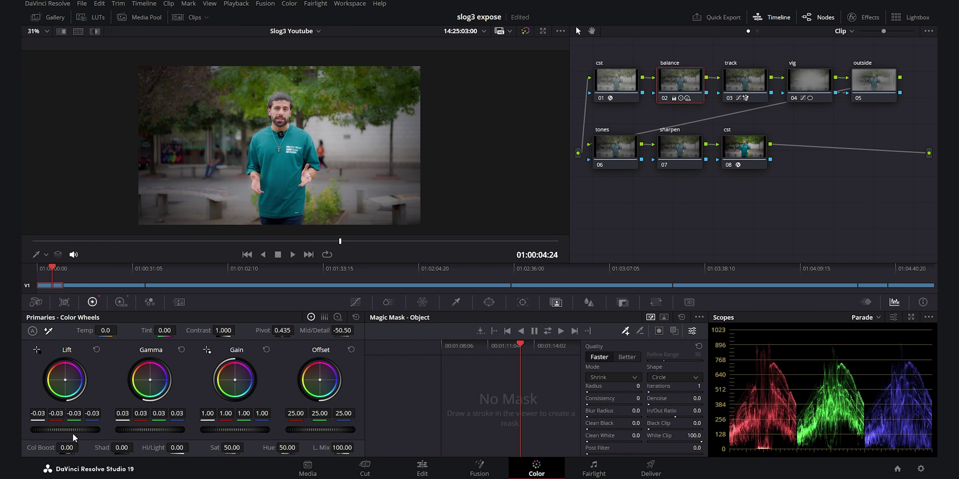
scroll(74, 430, "down", 1)
scroll(73, 430, "down", 1)
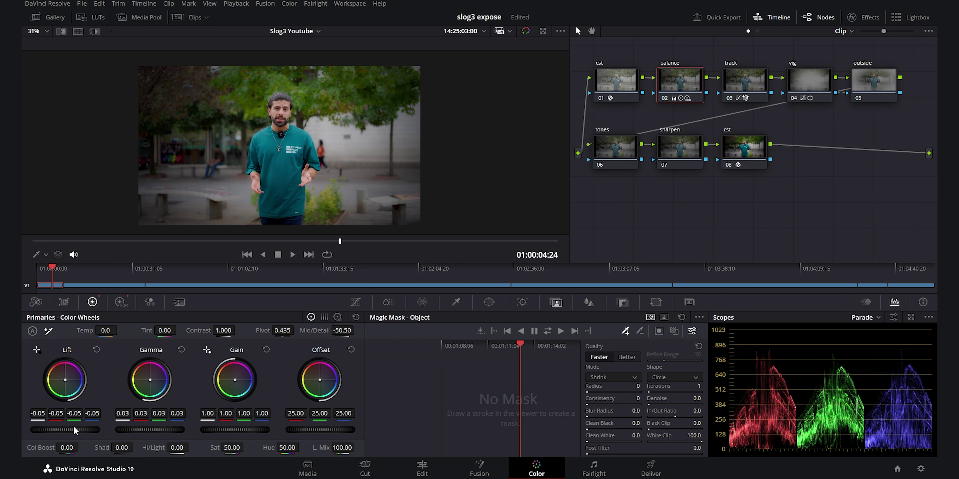
key("ctrl+f")
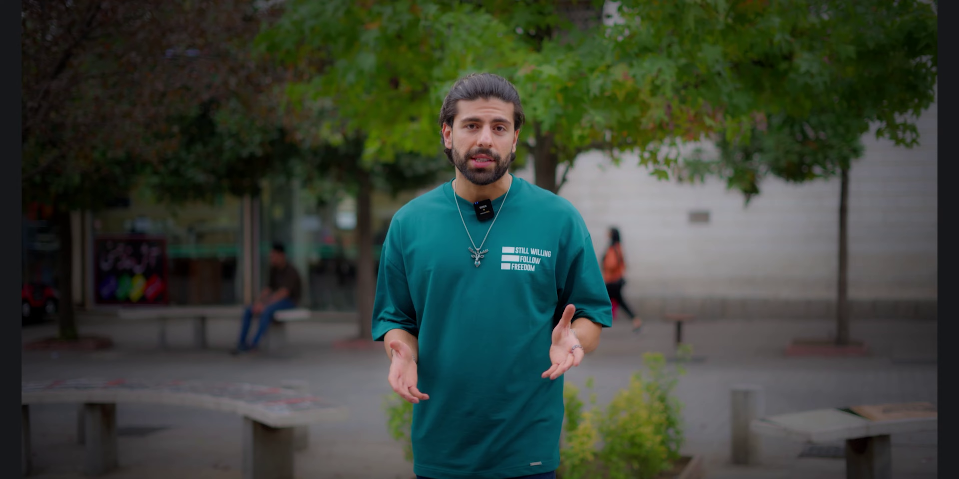
key("ctrl+f")
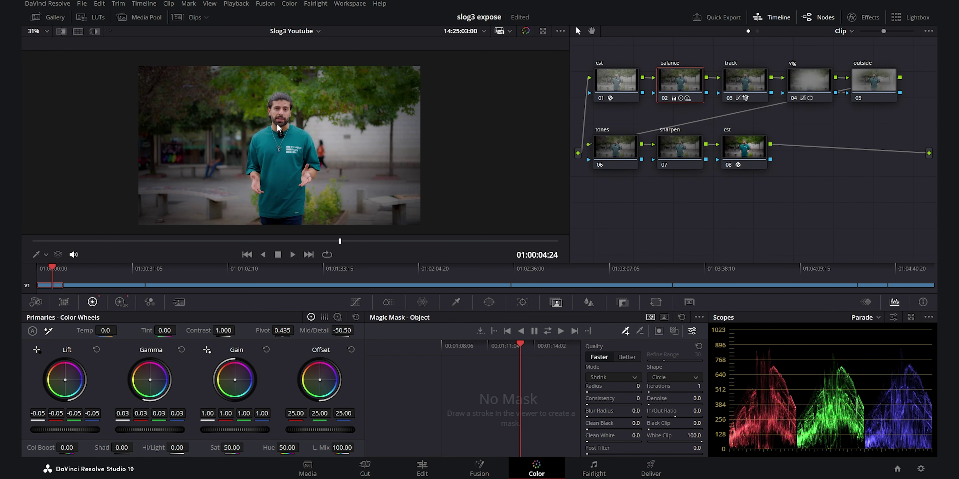
Step: Delete the track node's Magic Mask stroke and redraw it over the man at the clip's first frame
left_click(746, 91)
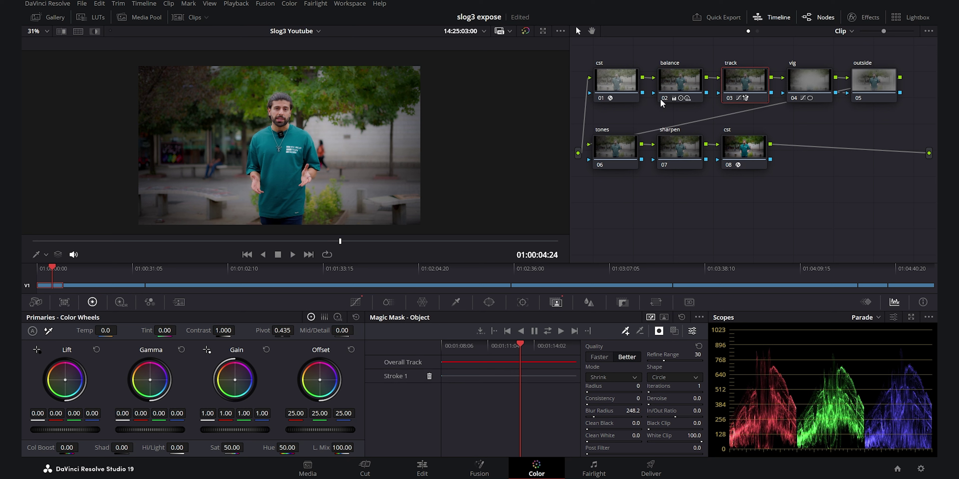
left_click(429, 377)
left_click_drag(520, 345, 426, 350)
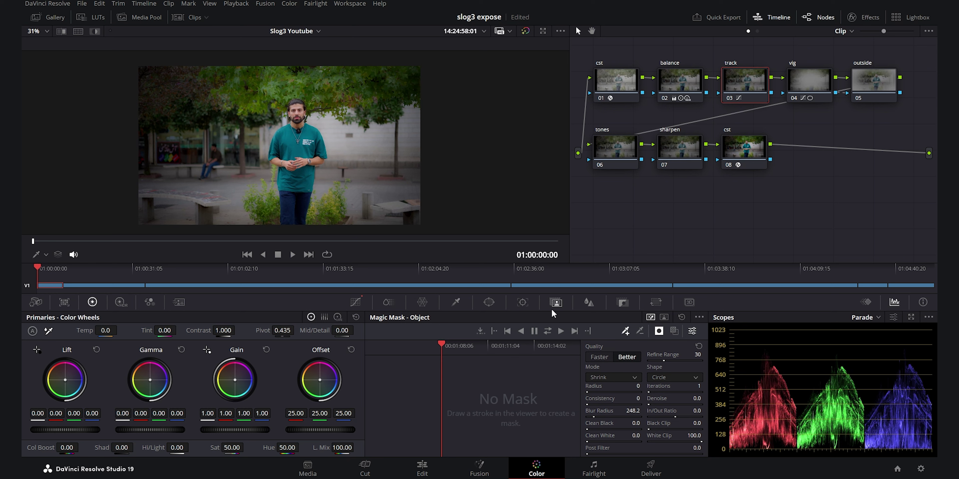
left_click(46, 254)
left_click(52, 276)
mouse_move(290, 217)
left_mouse_down()
mouse_move(296, 107)
mouse_move(297, 133)
mouse_move(311, 138)
mouse_move(303, 220)
left_mouse_up()
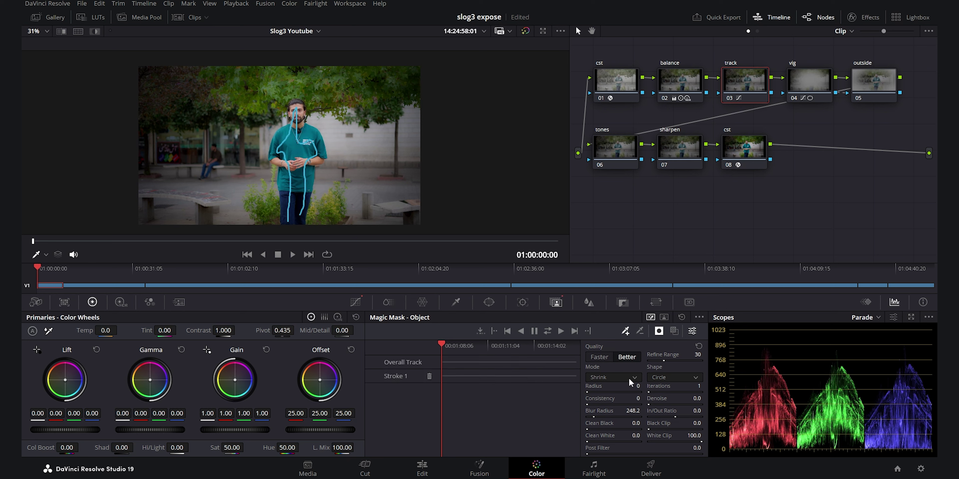
Step: Track the redrawn Magic Mask forward through the clip and check the frame at 01:00:04:20 full screen
left_click(561, 331)
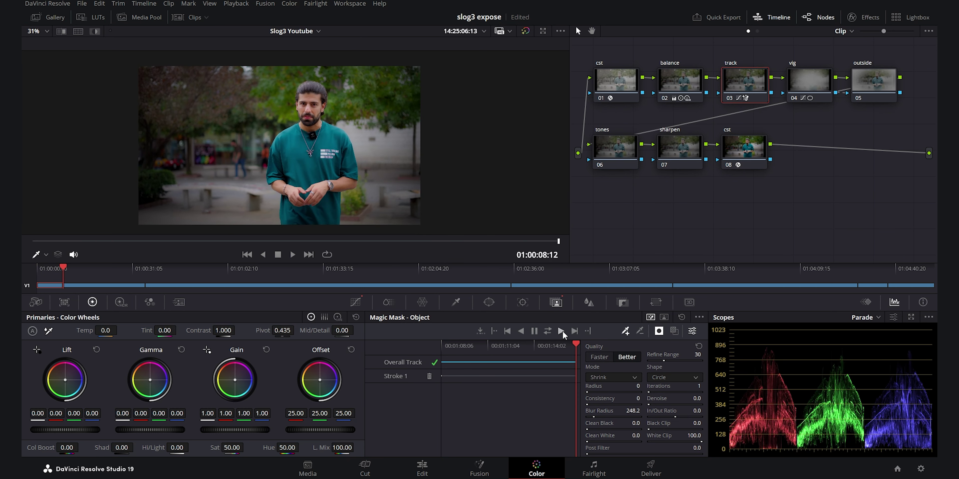
left_click(328, 241)
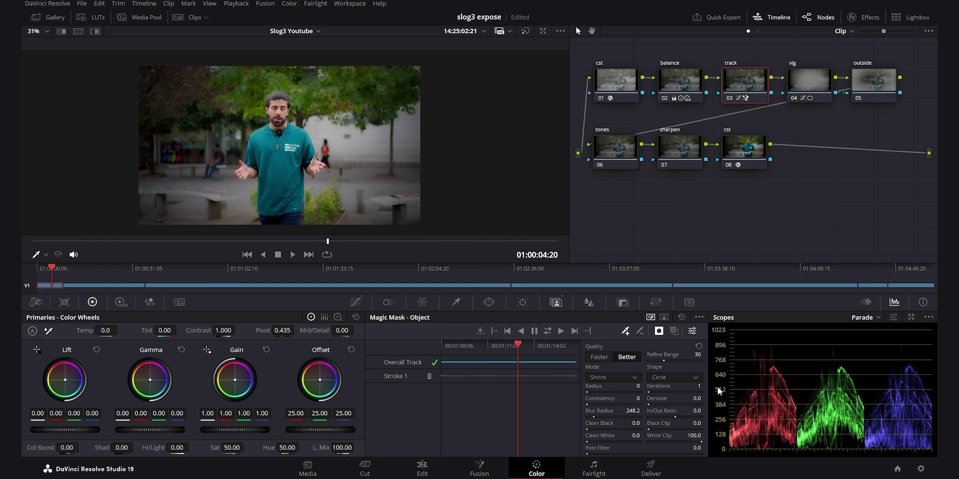
key("ctrl+f")
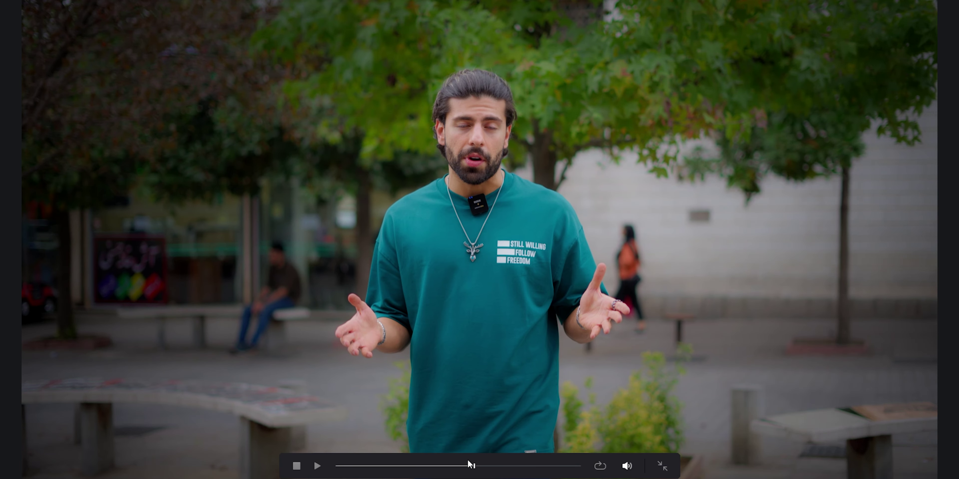
Step: Scrub through the clip full screen to check the redrawn Magic Mask on the man
left_click(436, 468)
left_click_drag(436, 468, 471, 475)
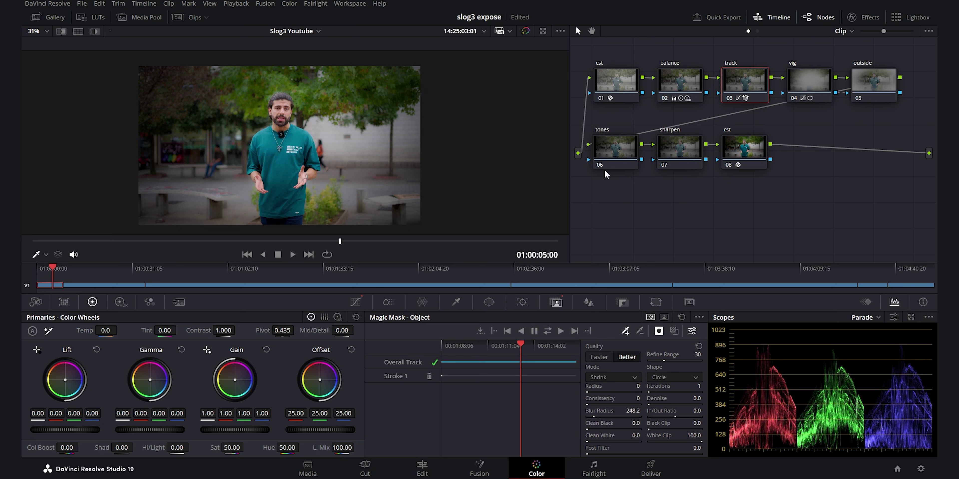
Step: Warm the tones node by setting Gain to red 0.99, green 0.95 and blue 0.90, and Gamma red and green to -0.01
left_click(615, 150)
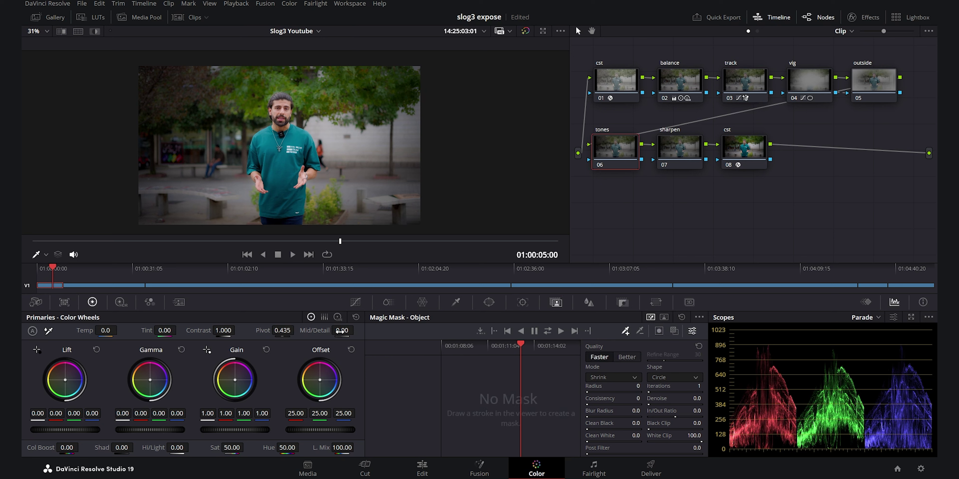
left_click(324, 317)
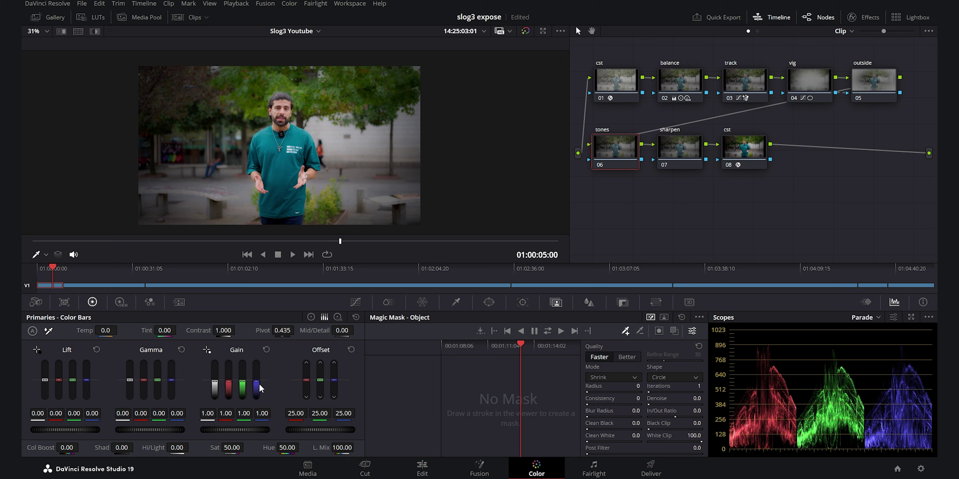
left_click_drag(259, 389, 259, 388)
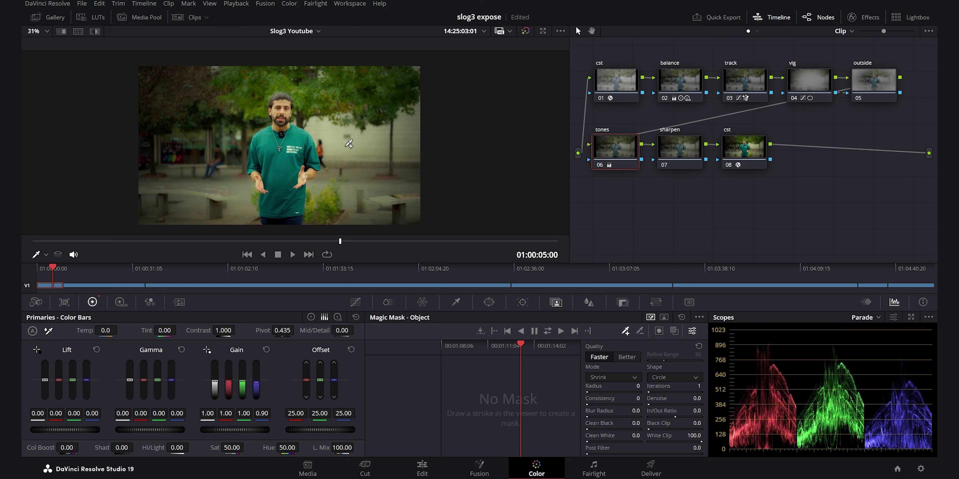
left_click_drag(241, 388, 242, 389)
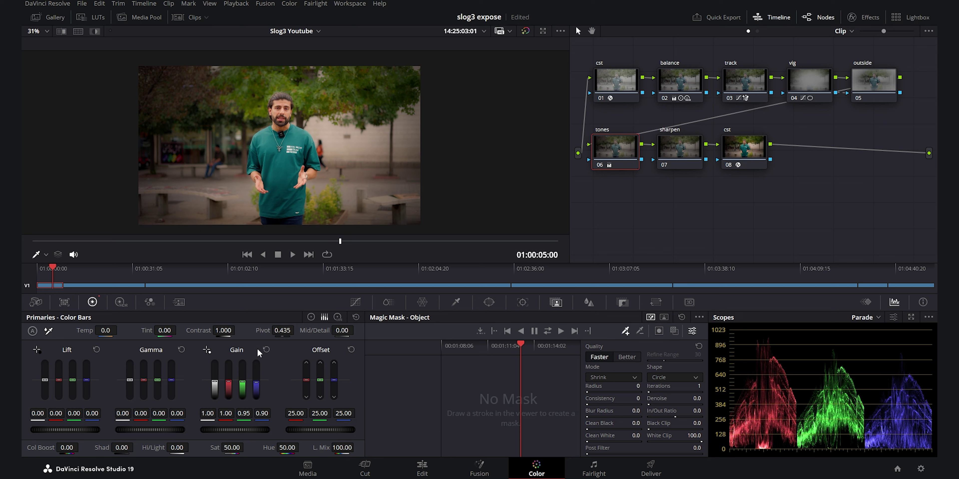
left_click_drag(229, 387, 229, 388)
left_click_drag(142, 386, 156, 384)
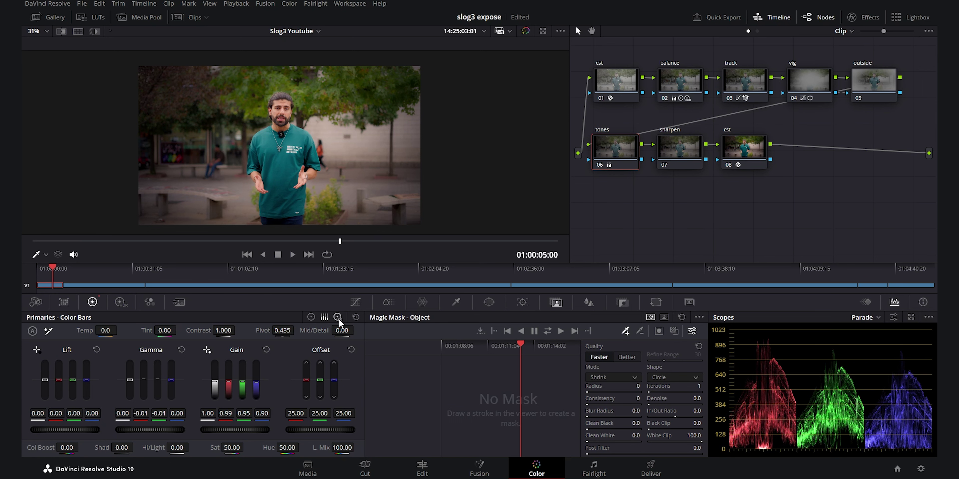
Step: Fine-tune the red channel of the tones node's log Shadow around -0.01 and check the image full screen
left_click(338, 318)
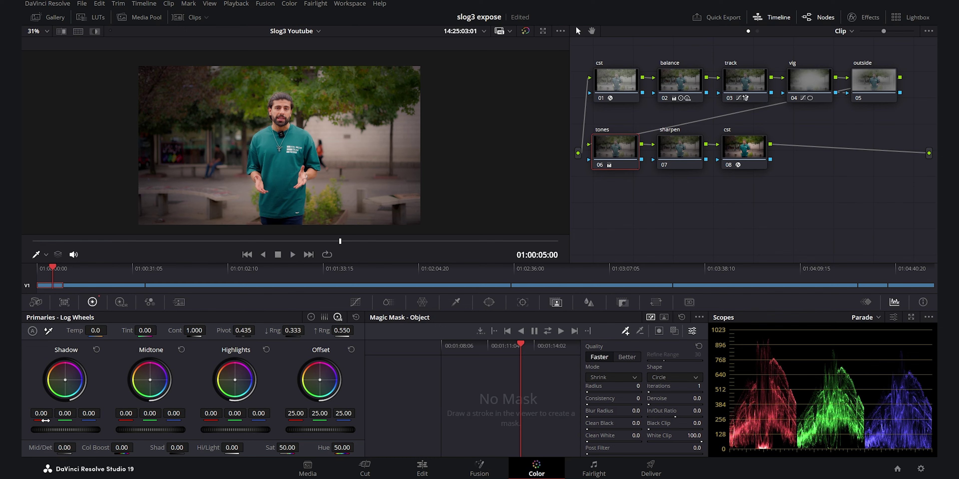
left_click_drag(41, 413, 40, 413)
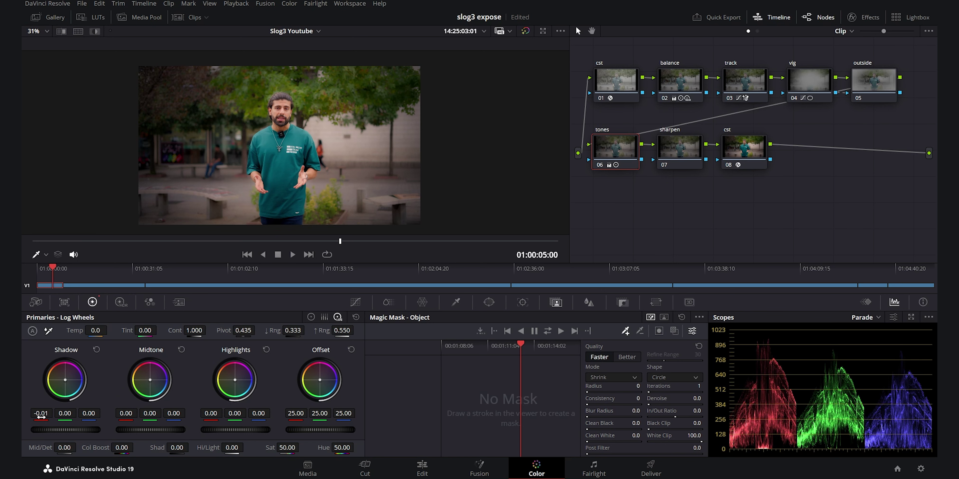
left_click_drag(41, 418, 44, 421)
key("ctrl+f")
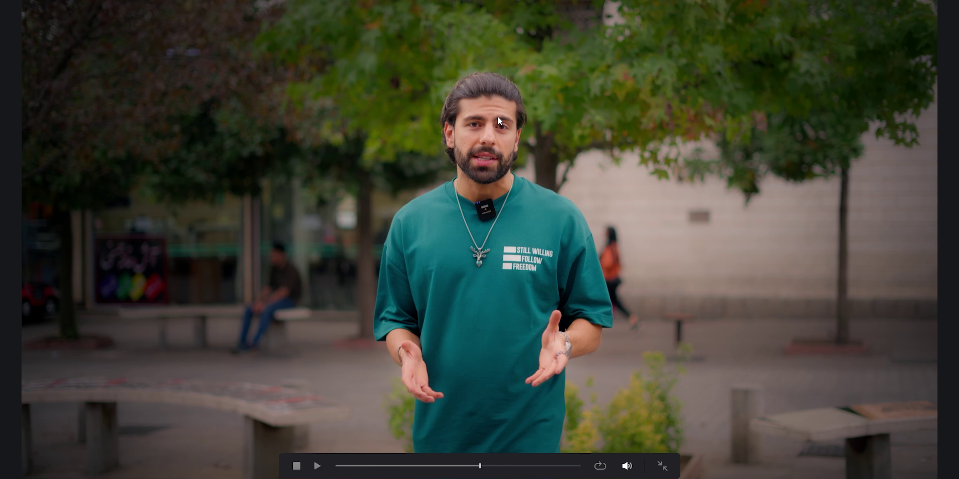